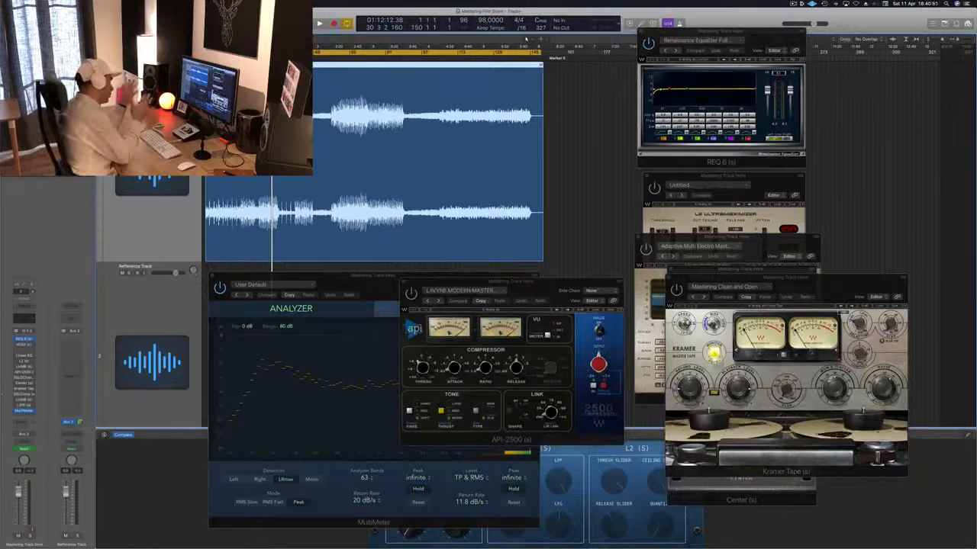
# Play the master through its loud middle section and move the API-2500 window clear of the MultiMeter
pyautogui.press('space')
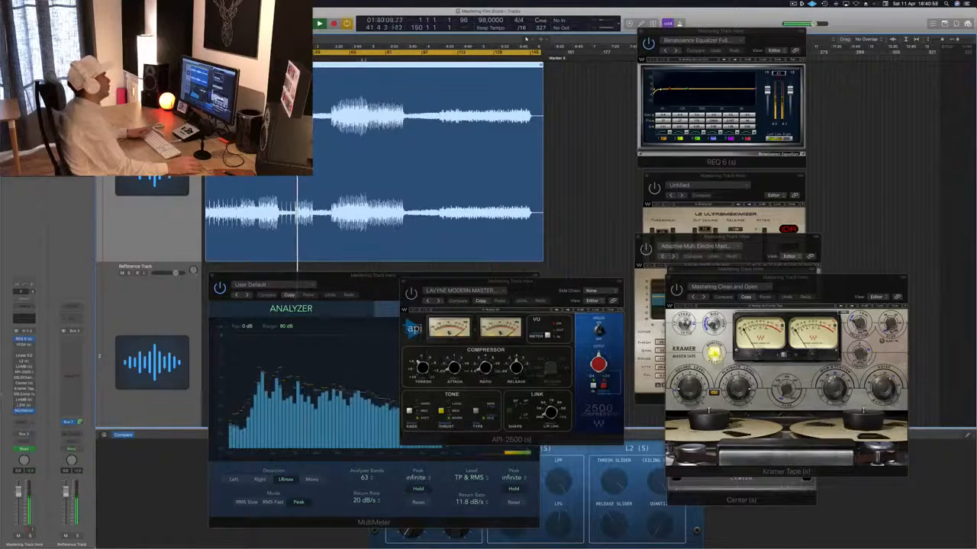
pyautogui.click(336, 58)
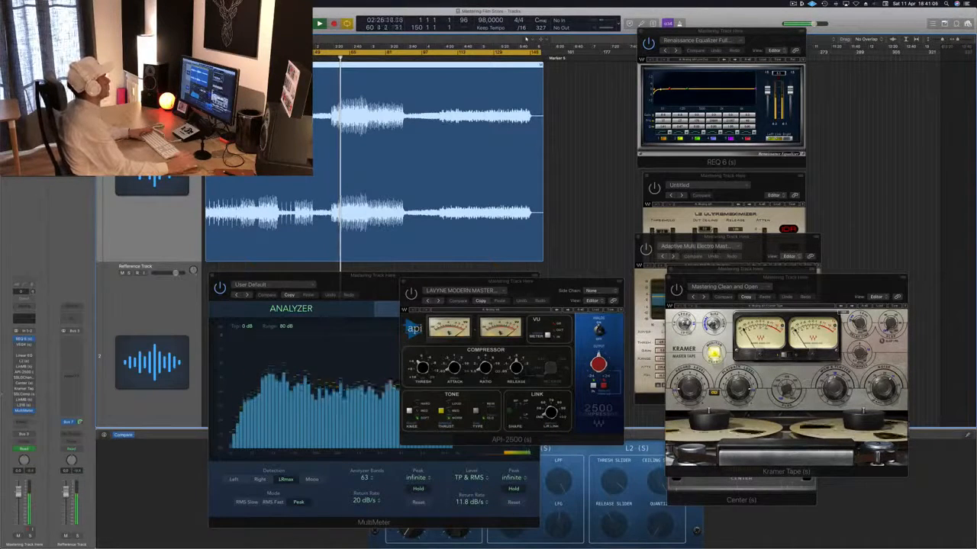
pyautogui.moveTo(562, 285); pyautogui.dragTo(717, 281)
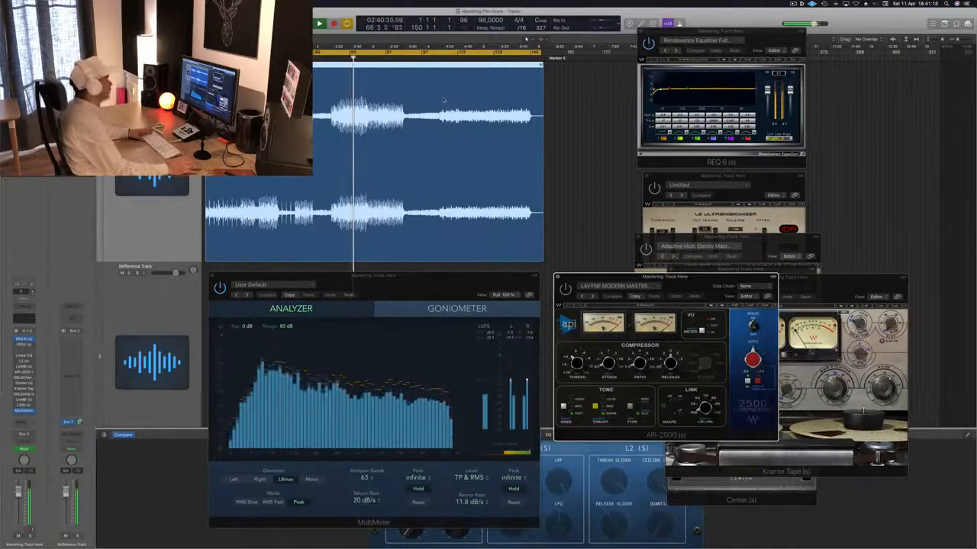
pyautogui.click(386, 57)
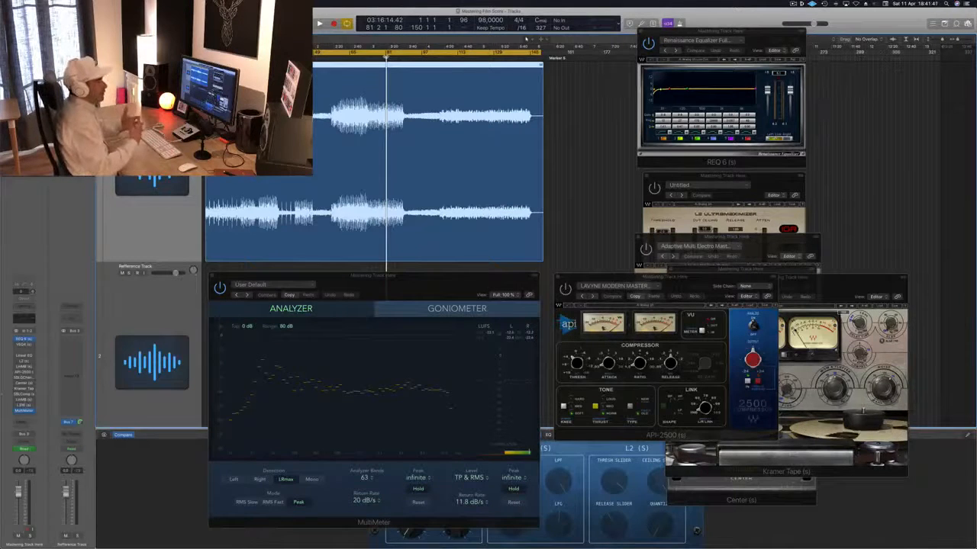
# Audition the start of the track and the quieter passages from about 4:18 through to the ending
pyautogui.press('space')
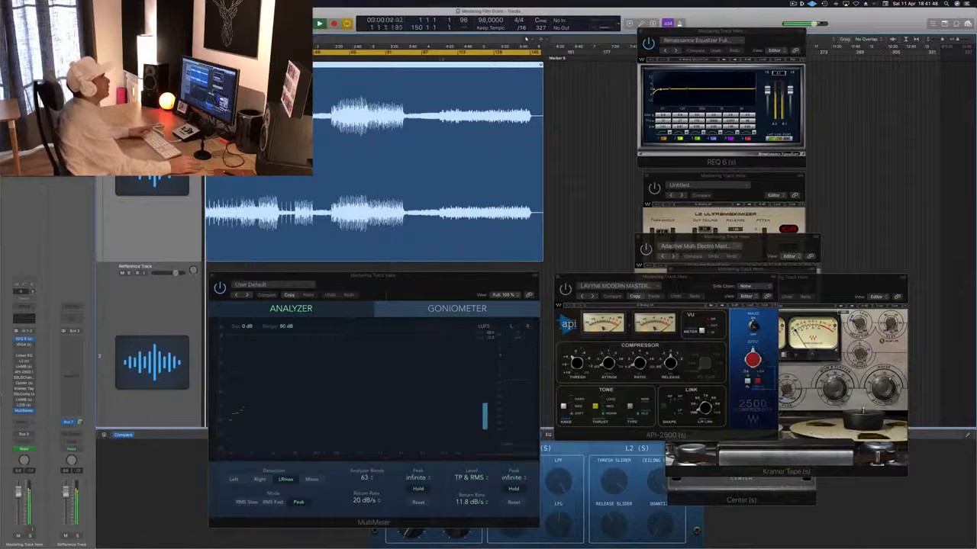
pyautogui.click(442, 56)
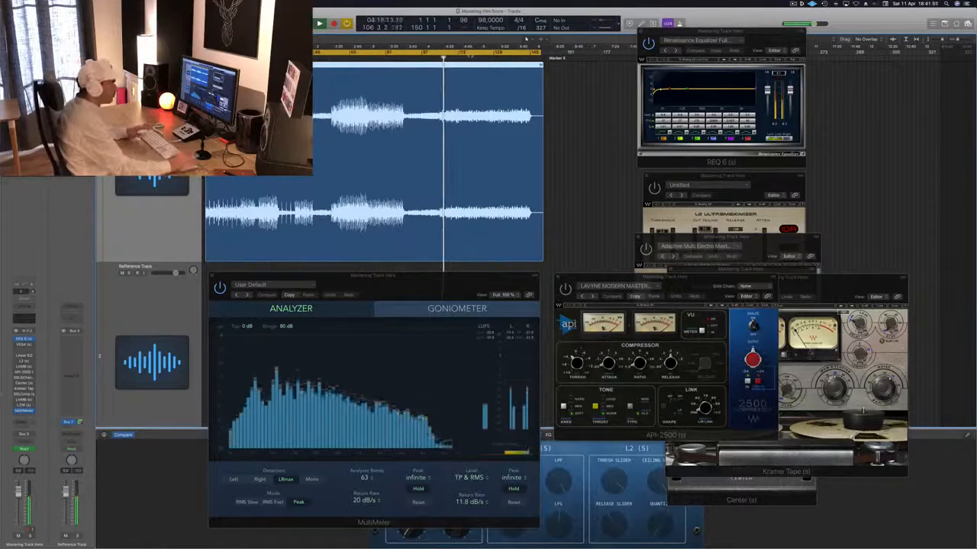
pyautogui.click(487, 60)
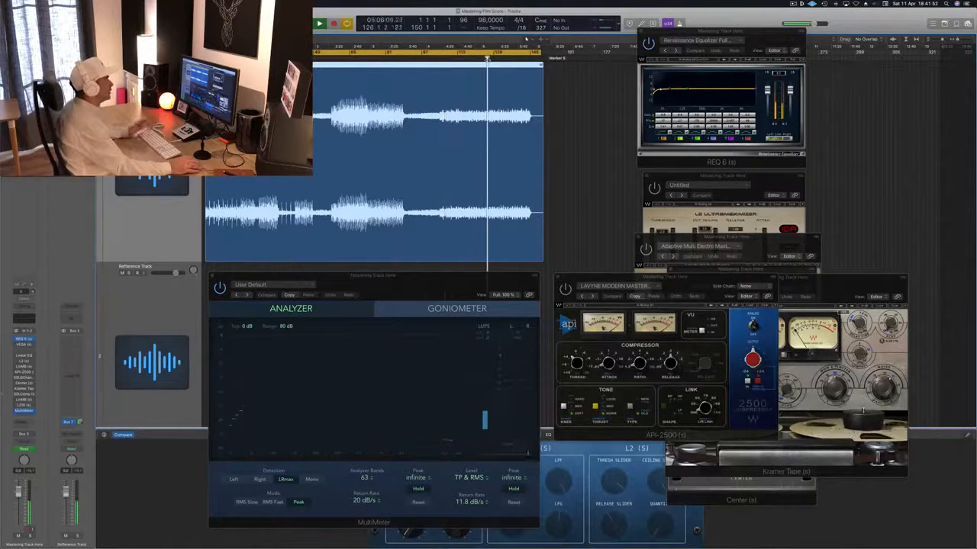
pyautogui.click(522, 58)
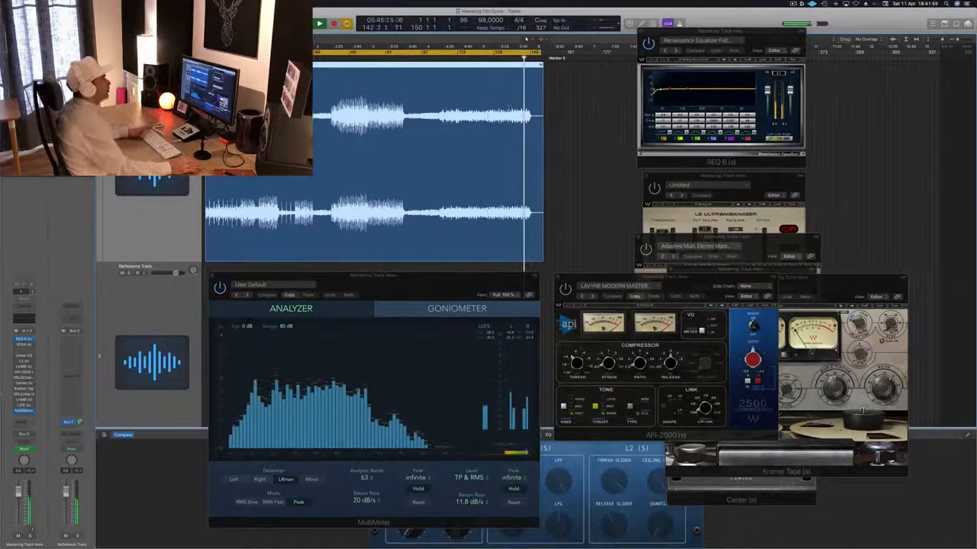
# Raise the REQ 6 output level while playing the loud section, and move its window clear of the plug-ins below
pyautogui.click(779, 74)
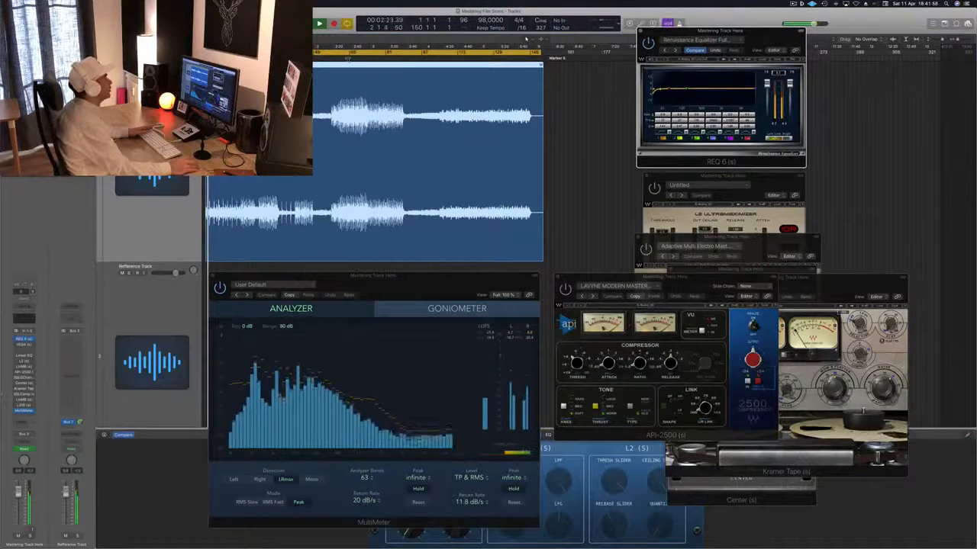
pyautogui.click(347, 58)
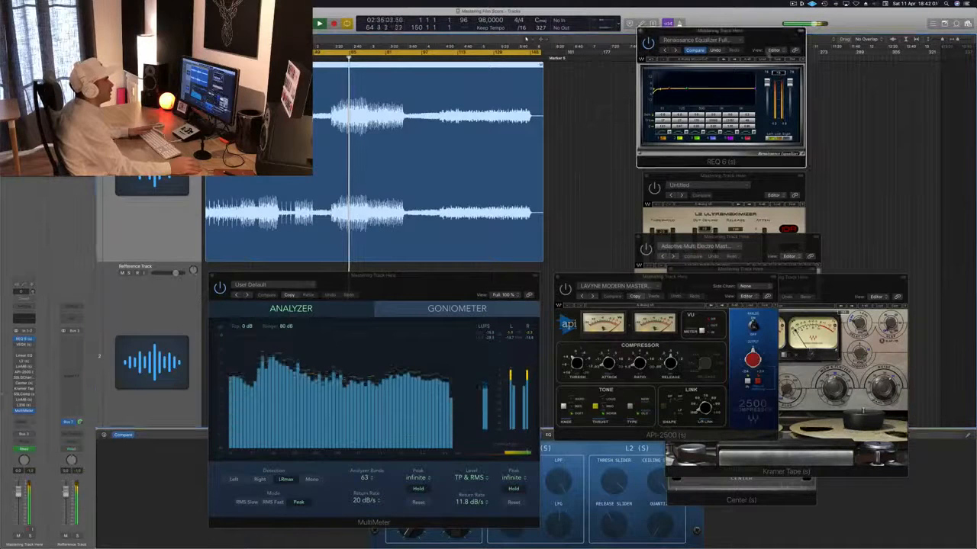
pyautogui.moveTo(752, 41); pyautogui.dragTo(763, 73)
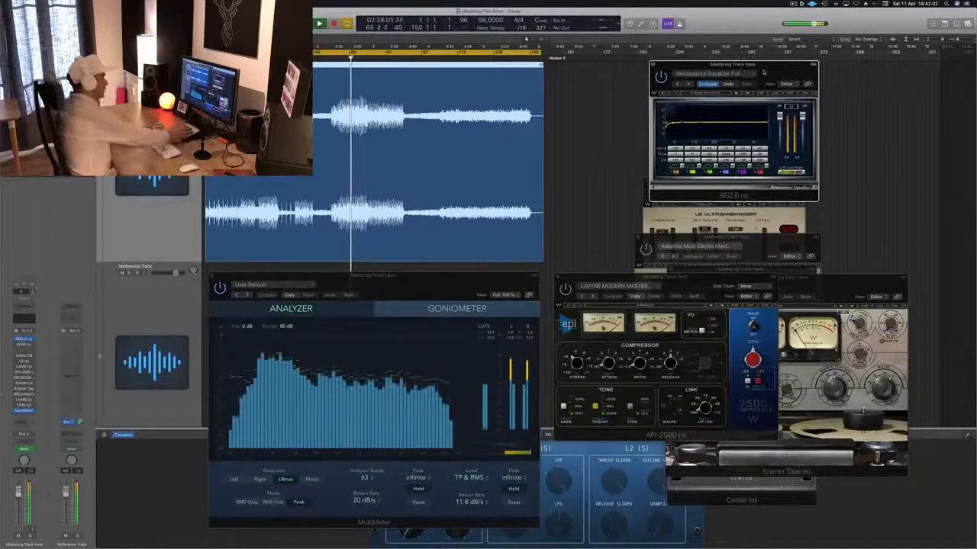
pyautogui.moveTo(761, 72); pyautogui.dragTo(756, 70)
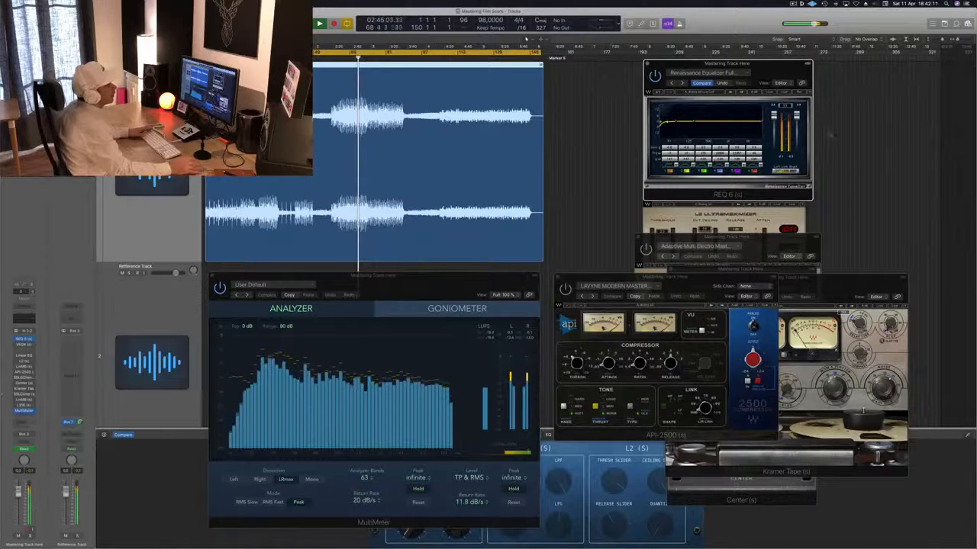
pyautogui.moveTo(763, 66); pyautogui.dragTo(790, 57)
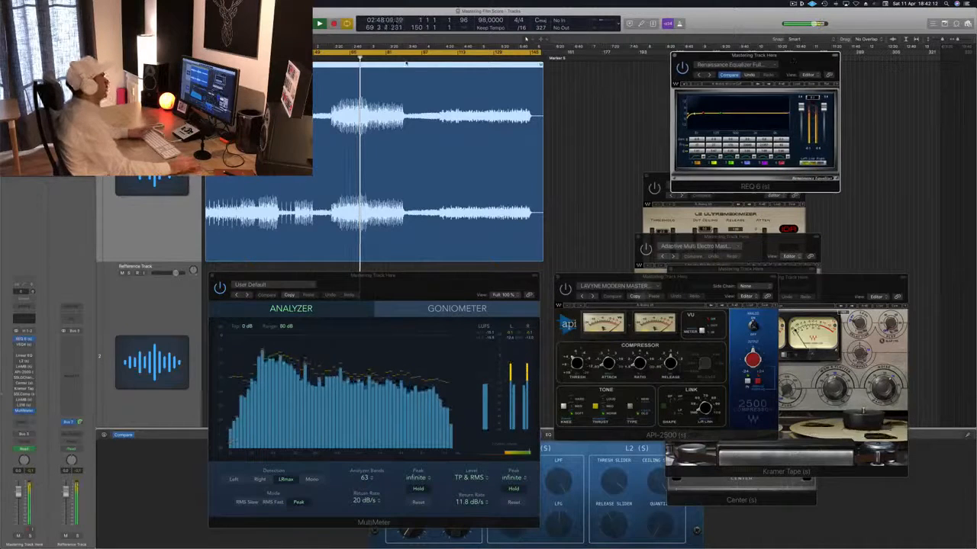
pyautogui.click(338, 58)
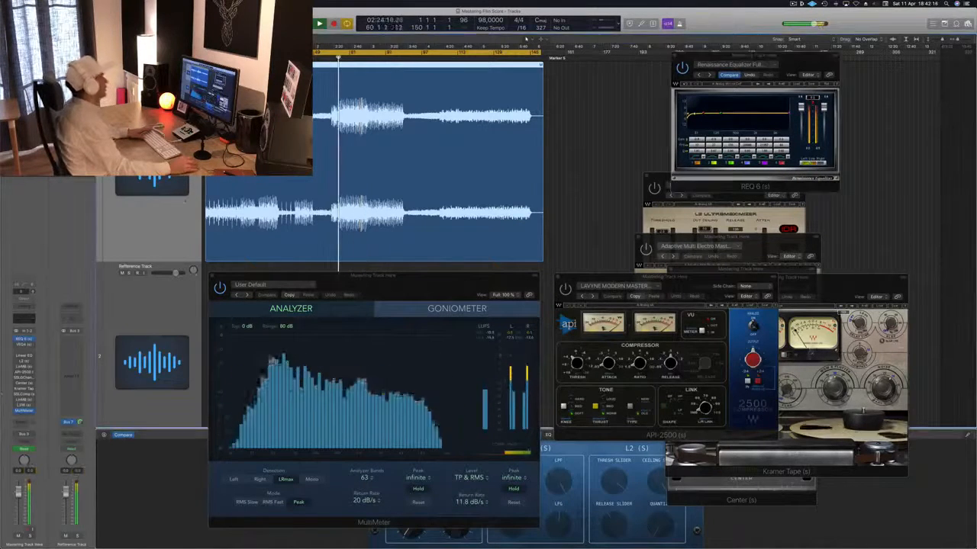
# Open the VEQ4 equalizer on the mastering track and place its window below the REQ 6
pyautogui.click(25, 344)
pyautogui.moveTo(911, 183); pyautogui.dragTo(766, 179)
pyautogui.click(837, 89)
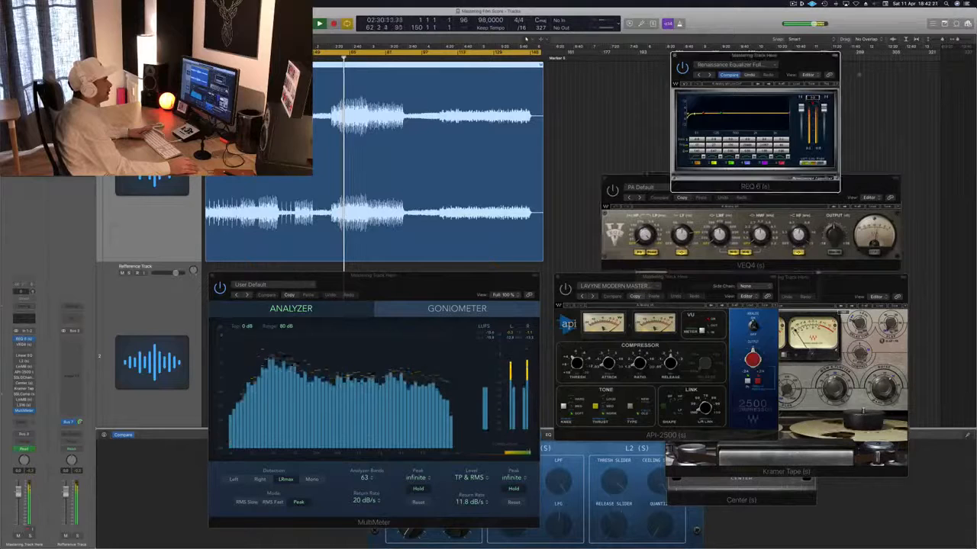
pyautogui.moveTo(801, 57); pyautogui.dragTo(803, 52)
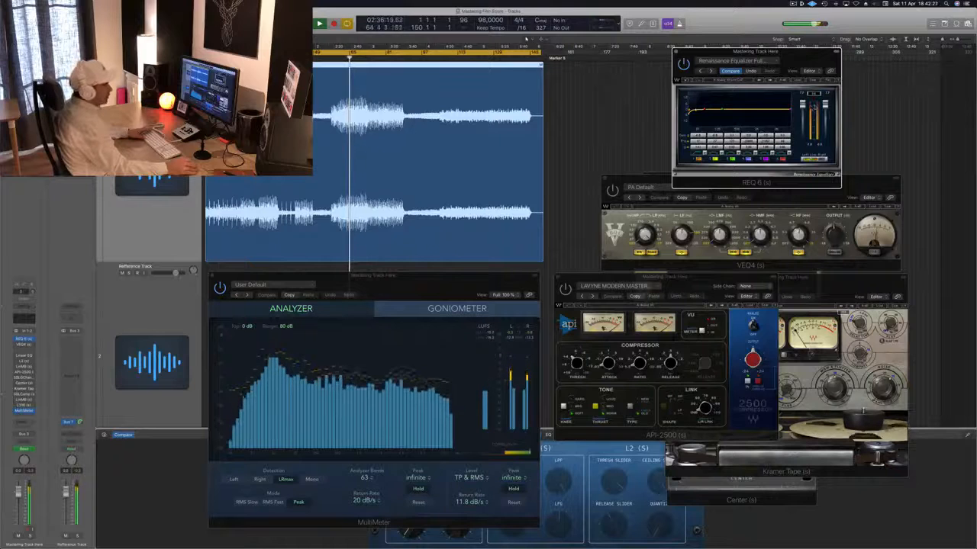
pyautogui.moveTo(874, 186); pyautogui.dragTo(866, 181)
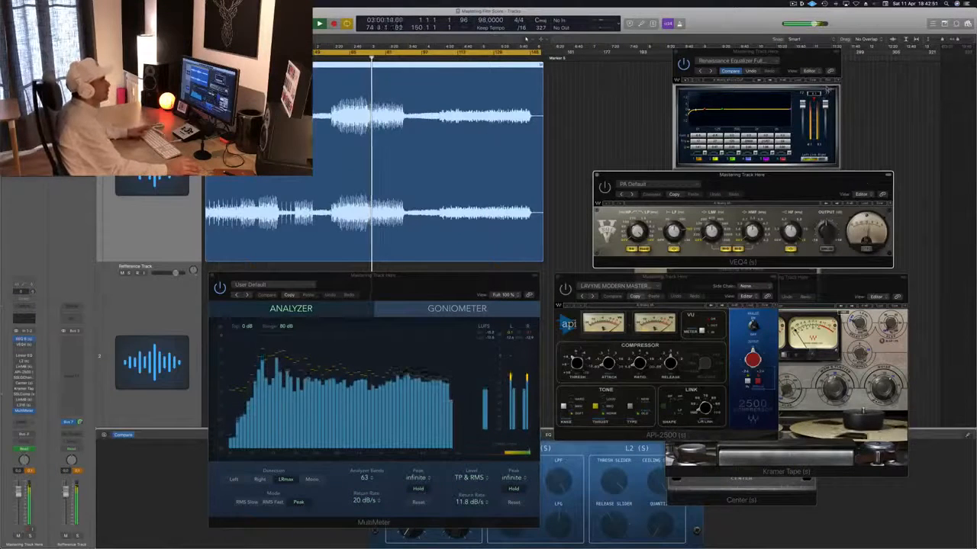
# Switch on the VEQ4 and change the setting below its VU meter, keeping its window under the REQ 6
pyautogui.click(816, 94)
pyautogui.click(604, 187)
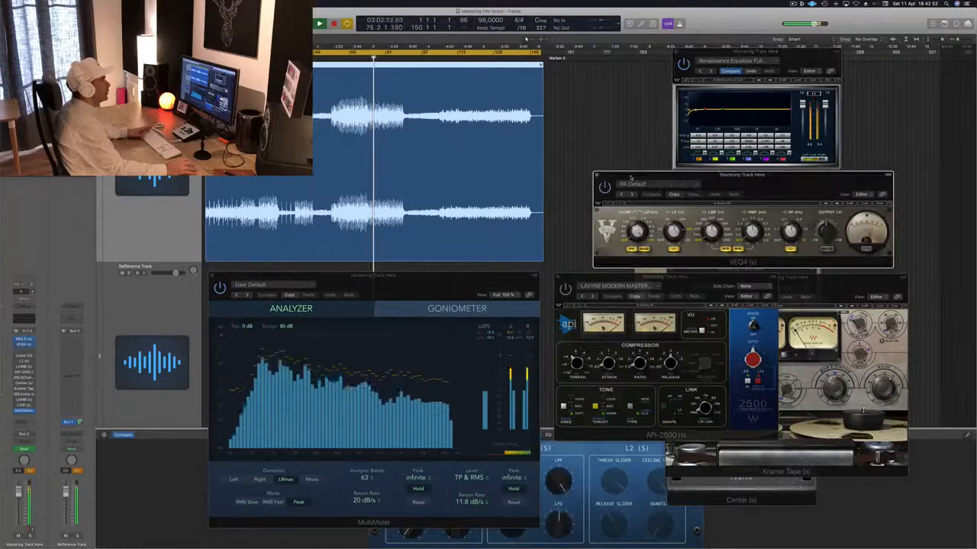
pyautogui.moveTo(630, 178); pyautogui.dragTo(623, 149)
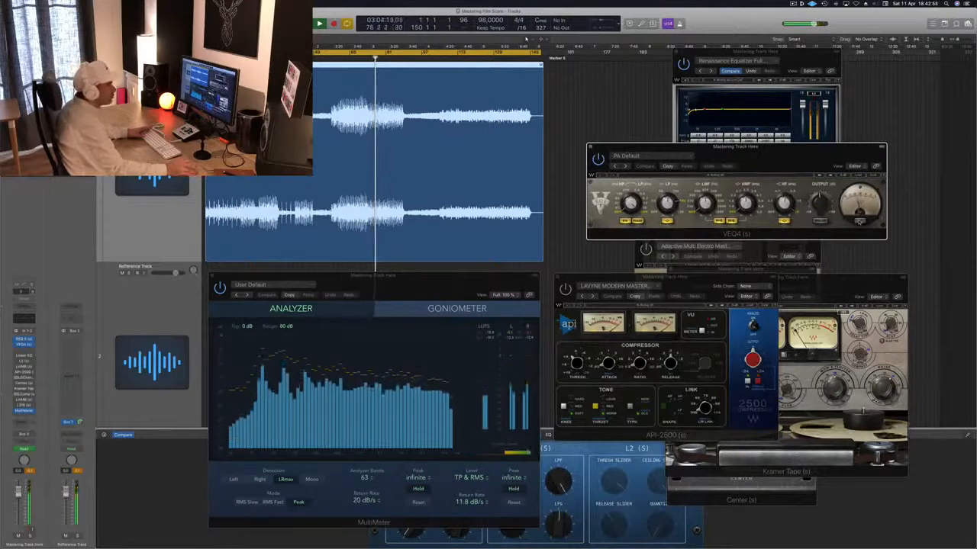
pyautogui.click(859, 221)
pyautogui.moveTo(829, 153); pyautogui.dragTo(850, 188)
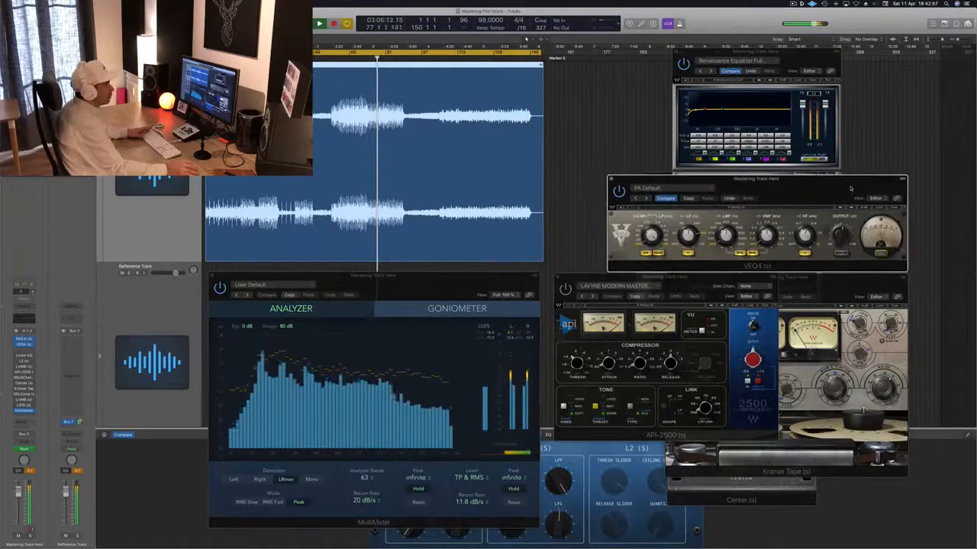
# Toggle the LP filter switch on the VEQ4 and arrange its window just below the REQ 6
pyautogui.moveTo(814, 53); pyautogui.dragTo(810, 43)
pyautogui.click(833, 180)
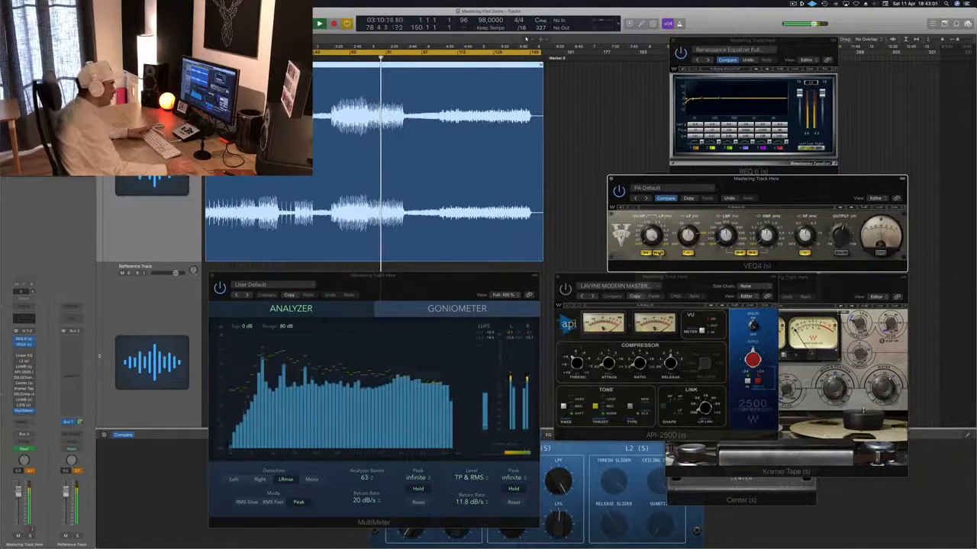
pyautogui.moveTo(770, 187); pyautogui.dragTo(777, 173)
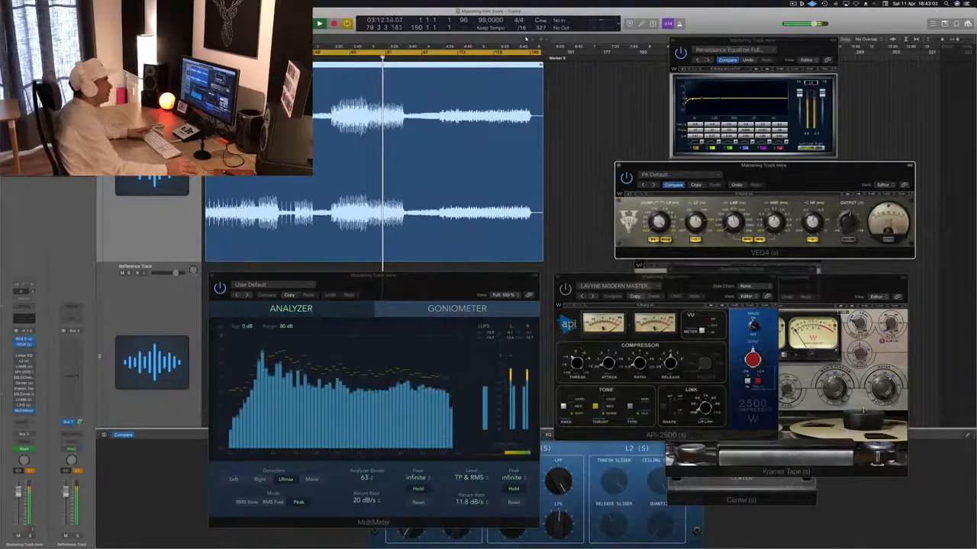
pyautogui.click(667, 240)
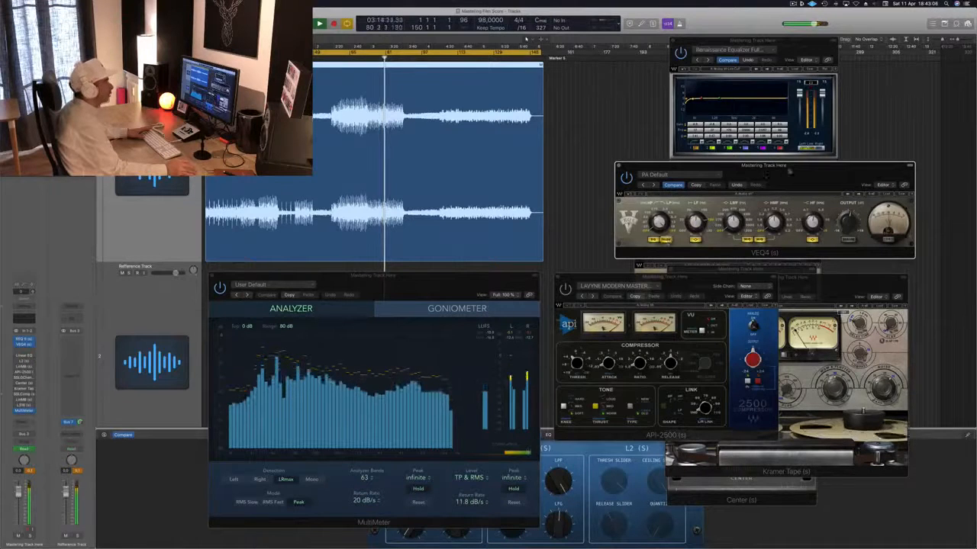
pyautogui.moveTo(789, 167); pyautogui.dragTo(818, 168)
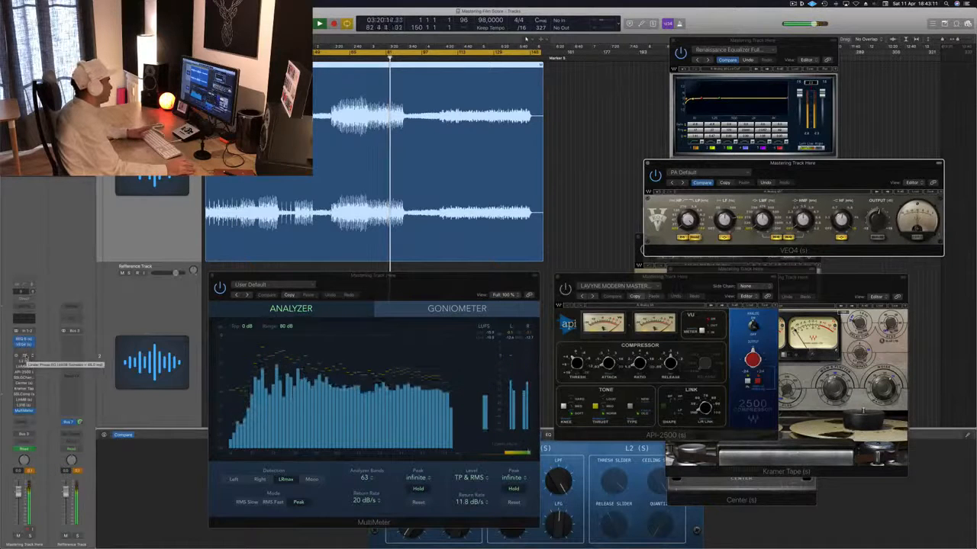
# Open the Linear Phase EQ, move it over the lower plug-ins and boost the 80 Hz low shelf by 1.8 dB
pyautogui.click(25, 356)
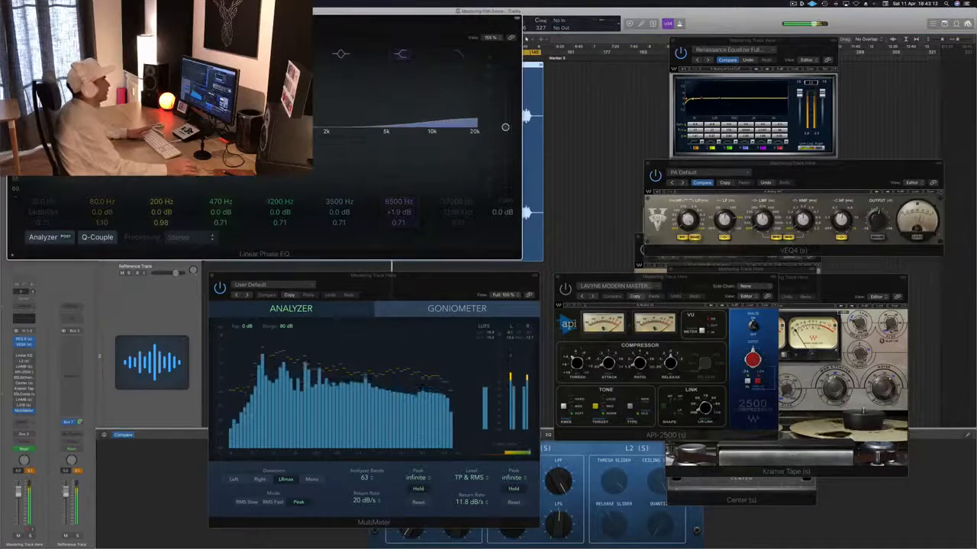
pyautogui.moveTo(276, 38); pyautogui.dragTo(623, 253)
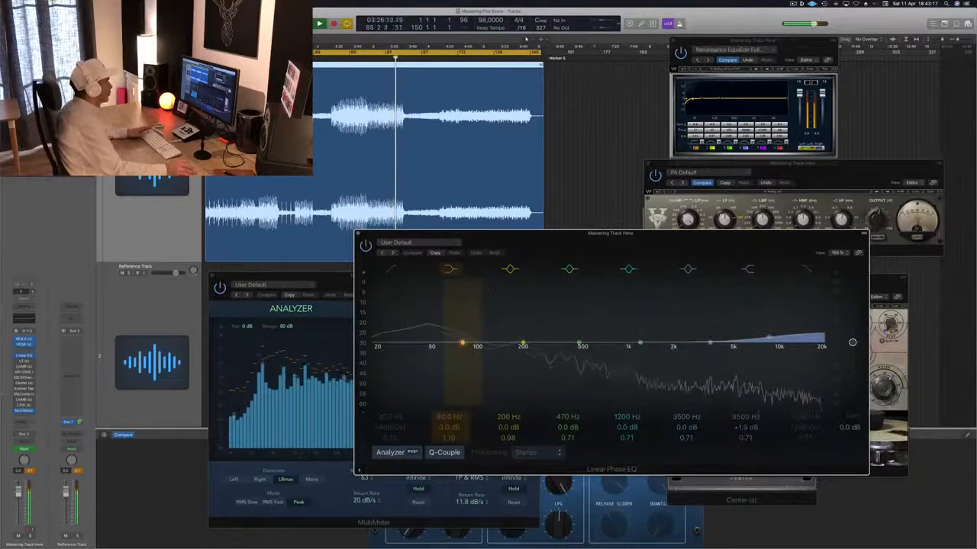
pyautogui.moveTo(444, 427)
pyautogui.mouseDown()
pyautogui.moveTo(444, 410)
pyautogui.moveTo(444, 421)
pyautogui.mouseUp()
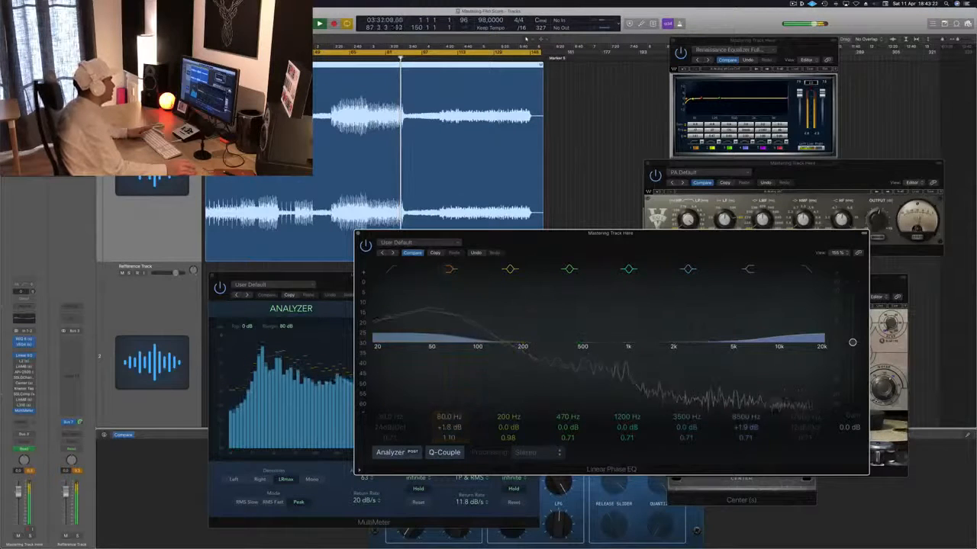
# Replay the loud section, setting the Linear Phase EQ high shelf to 8700 Hz at 0.2 dB and the 80 Hz shelf to +2.8 dB
pyautogui.click(350, 58)
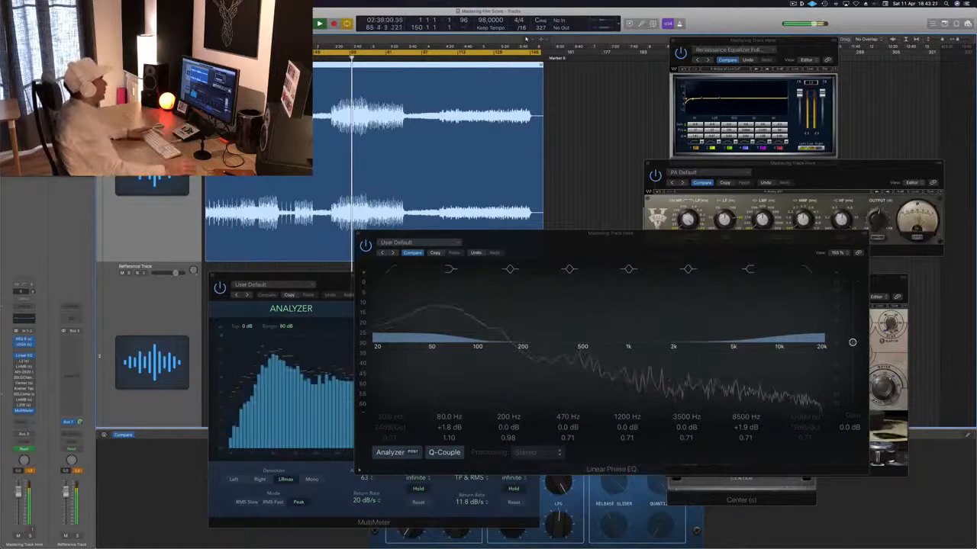
pyautogui.moveTo(768, 337); pyautogui.dragTo(769, 343)
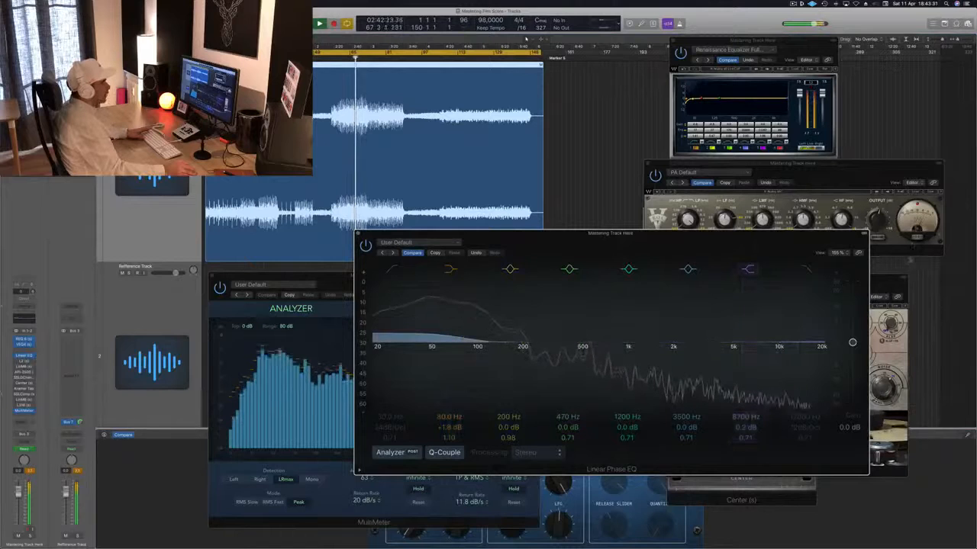
pyautogui.click(915, 241)
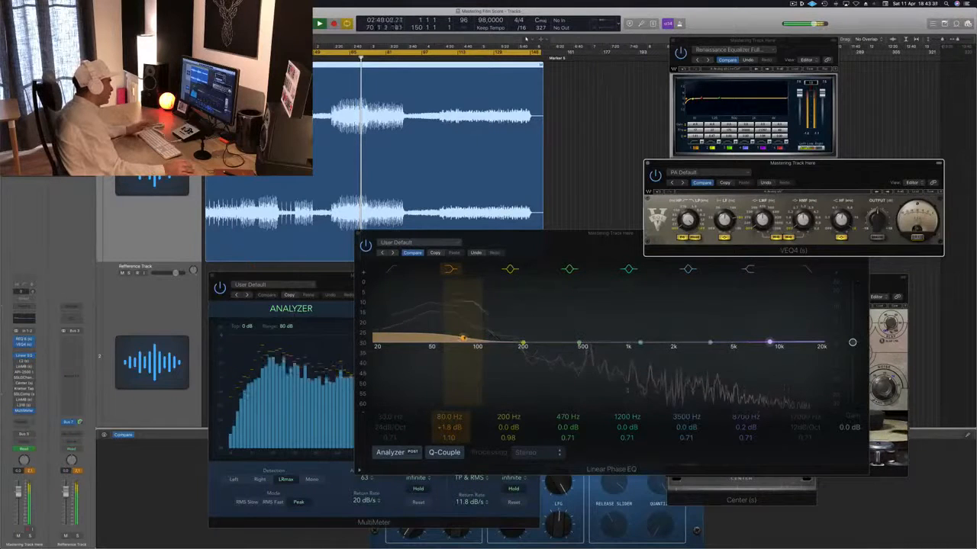
pyautogui.moveTo(463, 338); pyautogui.dragTo(462, 337)
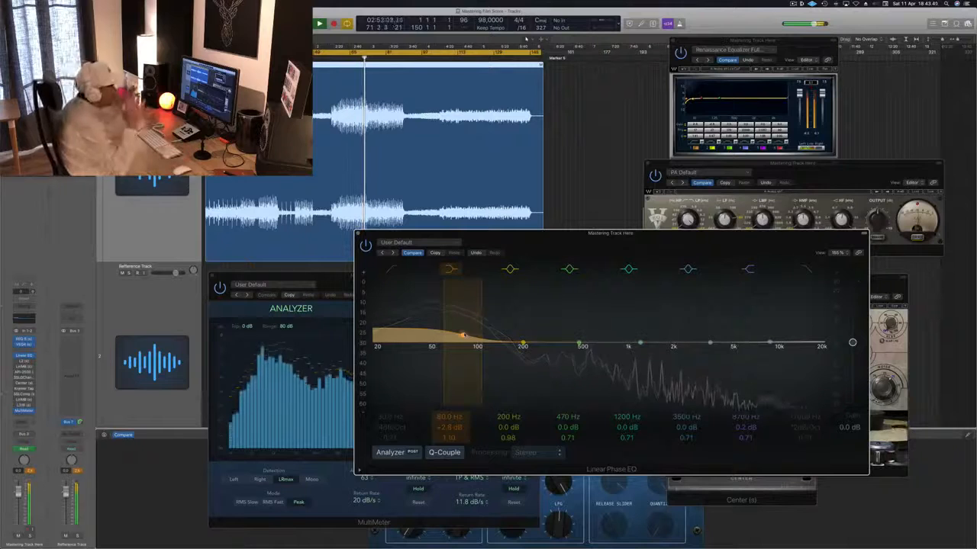
# Move the Linear Phase EQ window clear of the VEQ4, then dismiss the system overload alert and restart playback
pyautogui.click(862, 217)
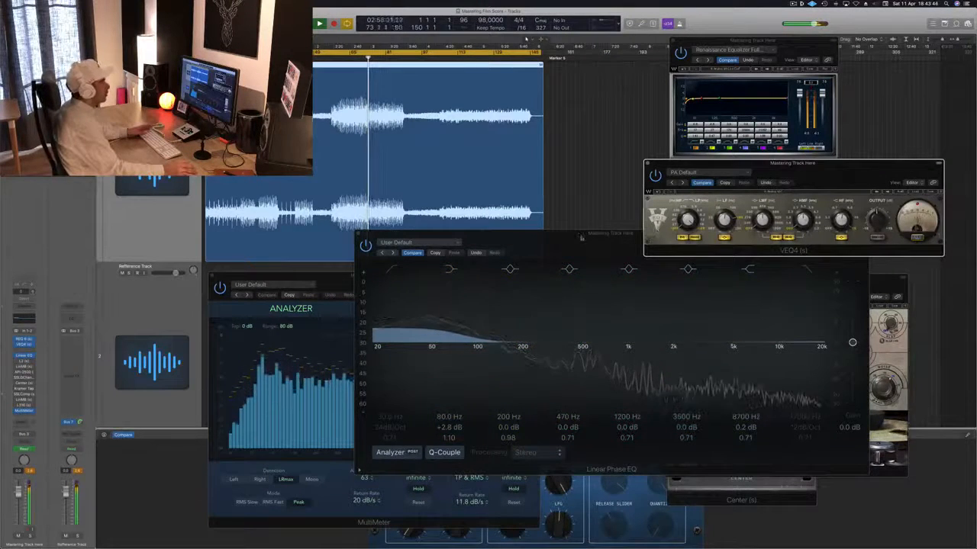
pyautogui.moveTo(582, 235); pyautogui.dragTo(685, 271)
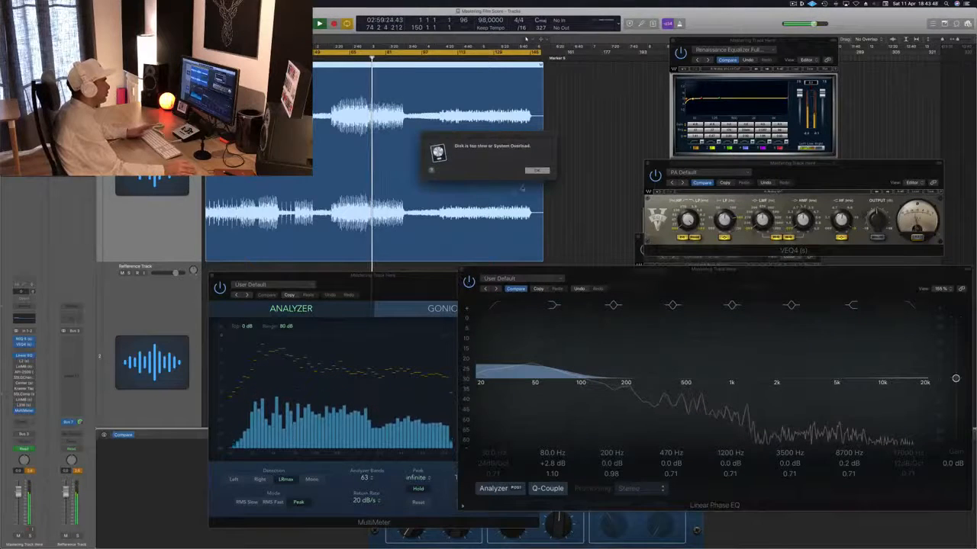
pyautogui.click(536, 174)
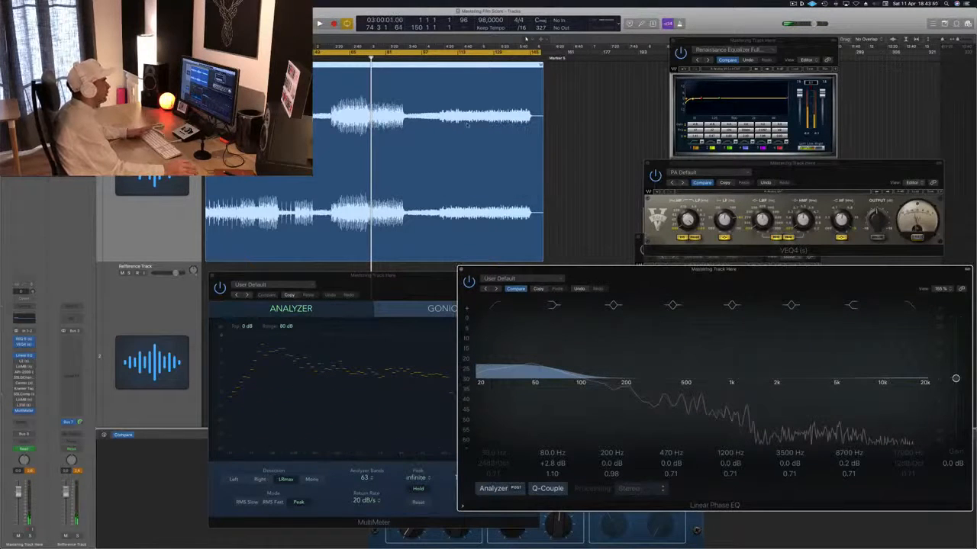
pyautogui.press('space')
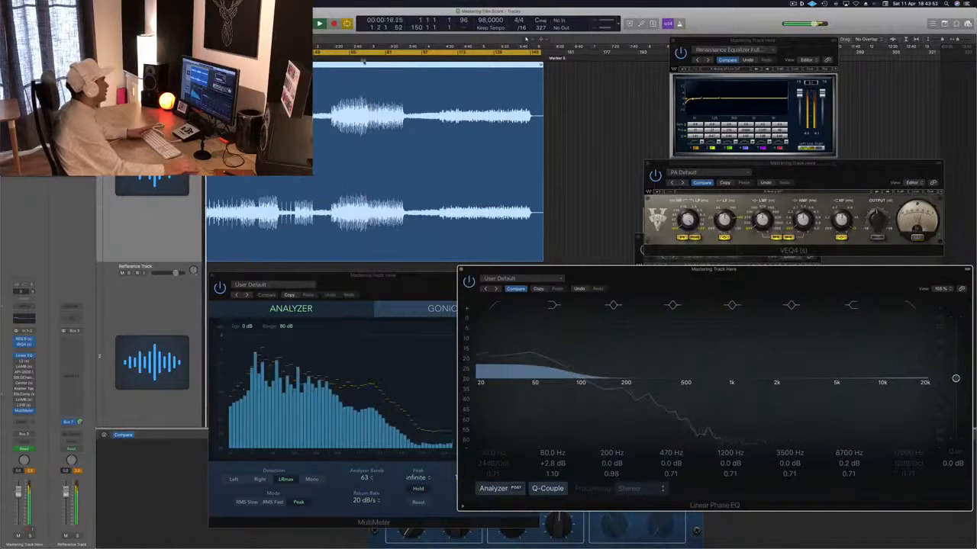
# Reposition the Linear Phase EQ window, bring the MultiMeter in front of it and reset the mastering channel's peak reading
pyautogui.moveTo(621, 278); pyautogui.dragTo(592, 280)
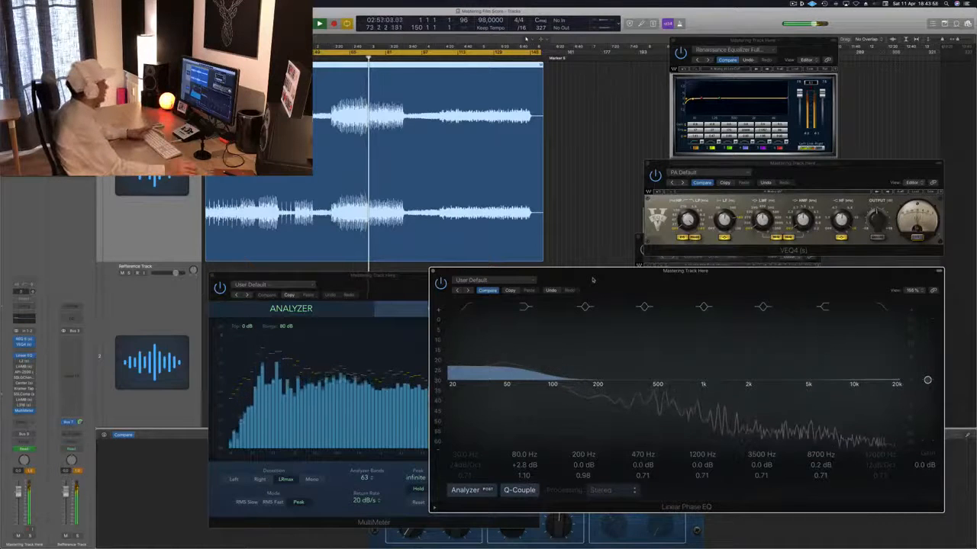
pyautogui.moveTo(592, 280); pyautogui.dragTo(594, 280)
pyautogui.moveTo(385, 274); pyautogui.dragTo(389, 274)
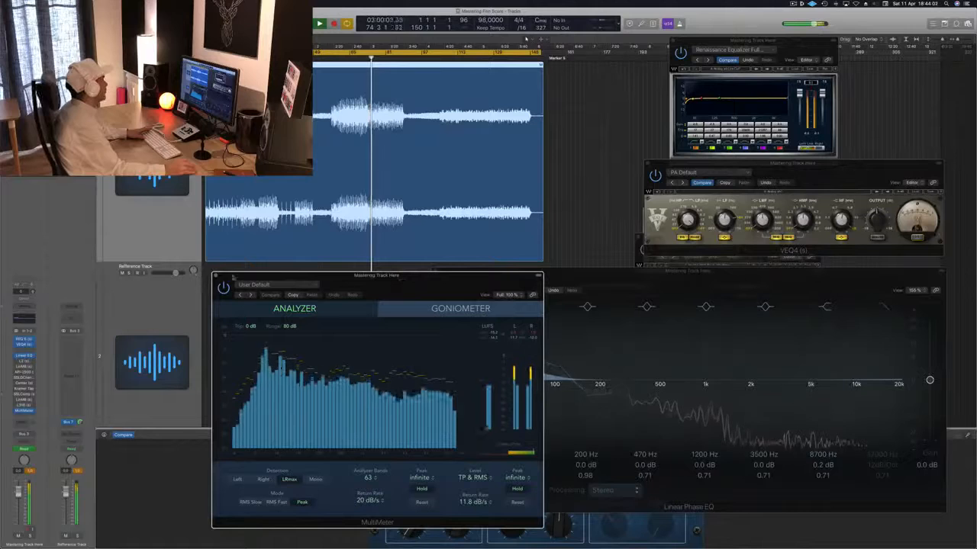
pyautogui.click(31, 471)
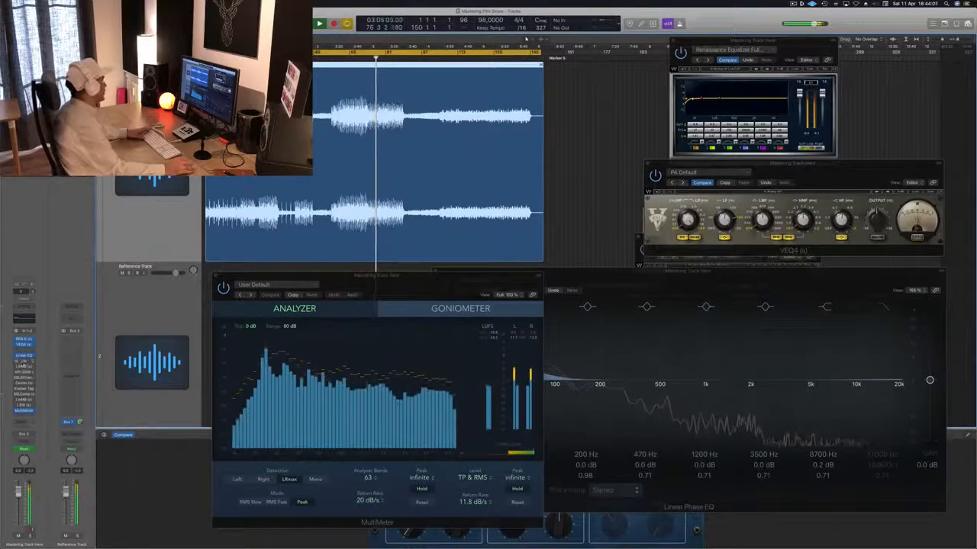
# Open the L2 Ultramaximizer, lower its threshold slightly and place its window over the VEQ4
pyautogui.click(24, 363)
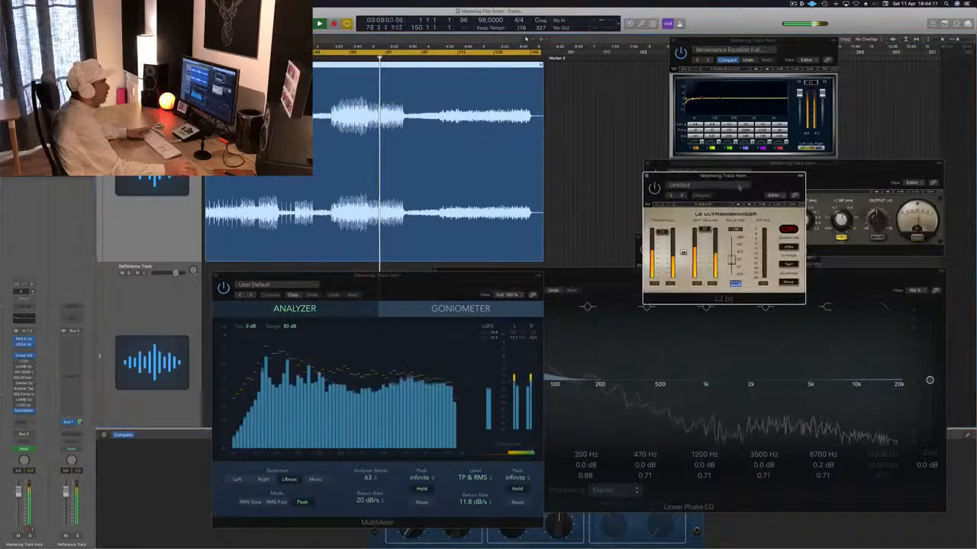
pyautogui.moveTo(739, 177); pyautogui.dragTo(779, 177)
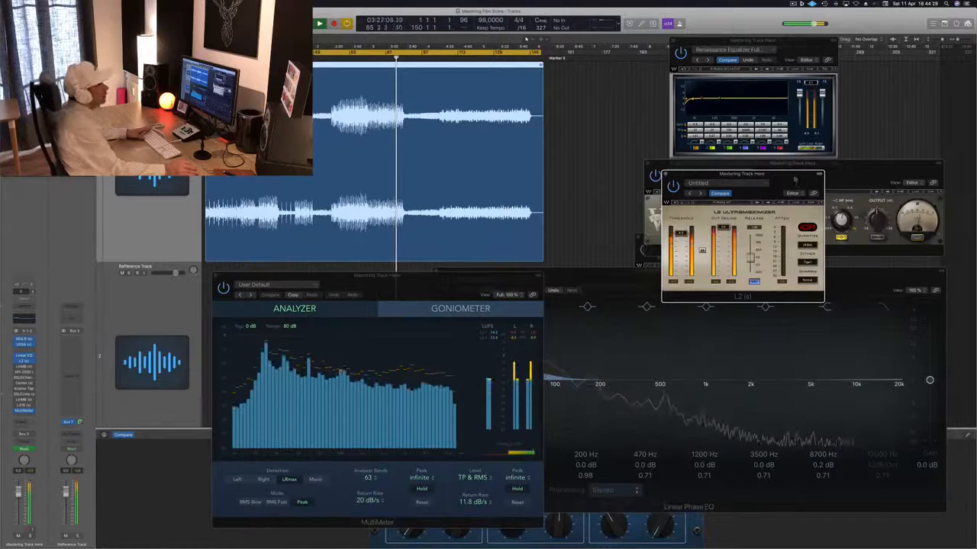
pyautogui.moveTo(786, 176); pyautogui.dragTo(783, 185)
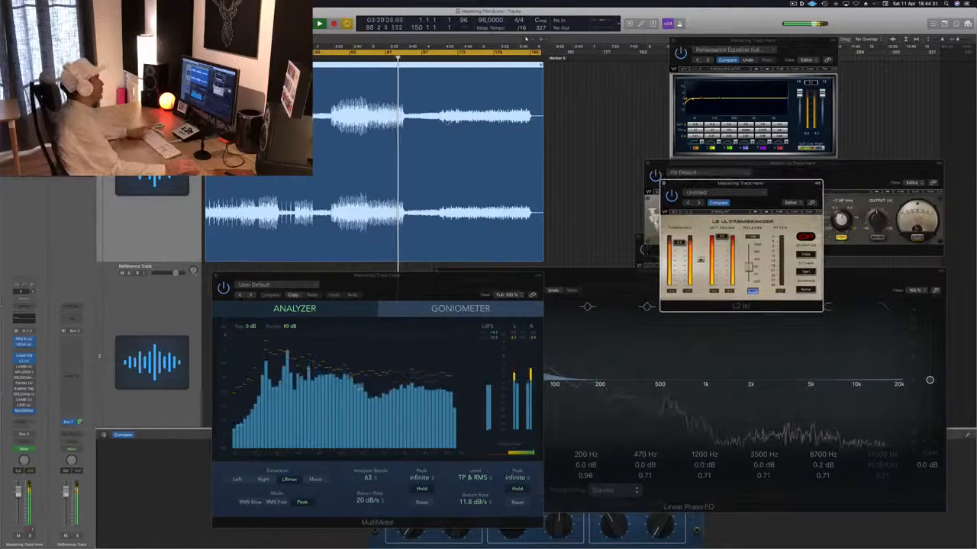
# Audition the L2 limiting on an earlier passage and the loud section, and shift its window off the VEQ4's right-hand knobs
pyautogui.press('space')
pyautogui.press('space')
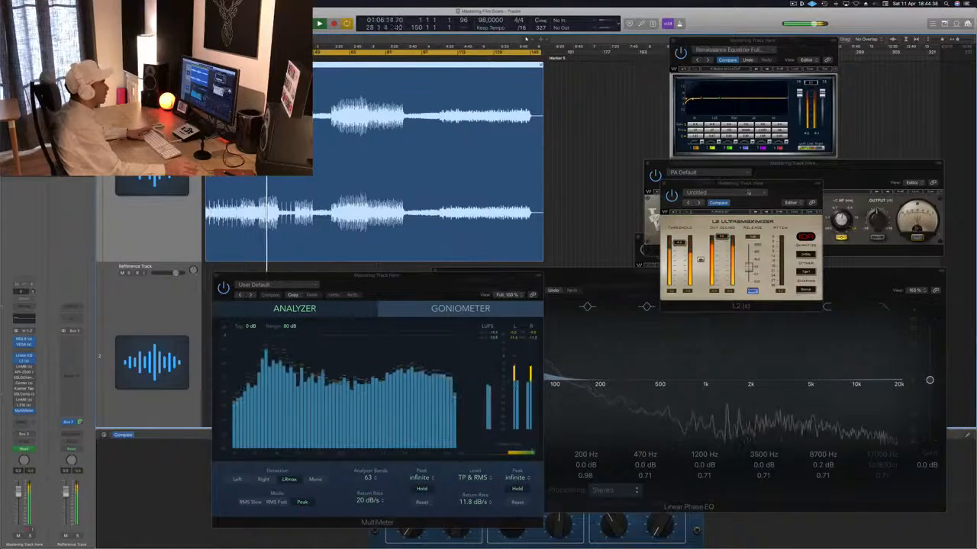
pyautogui.click(694, 245)
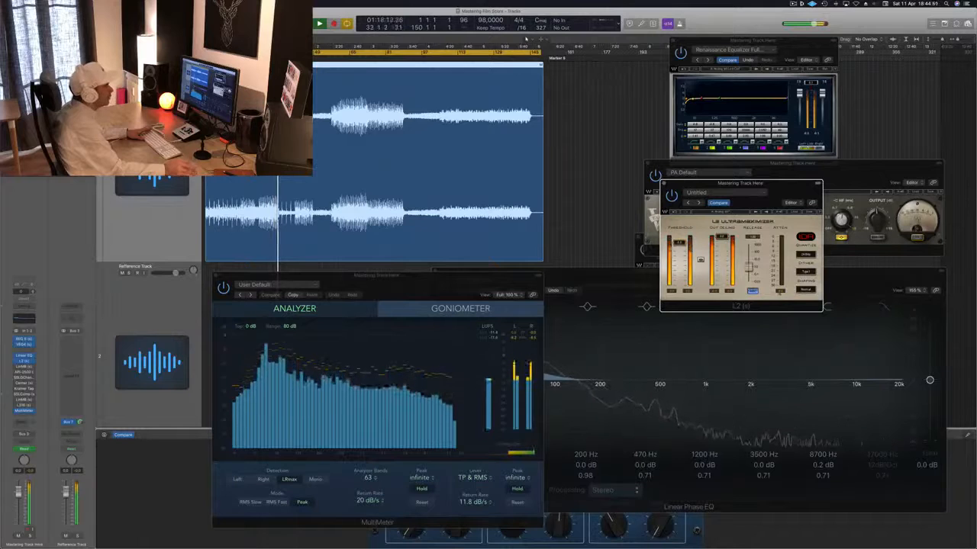
pyautogui.click(356, 59)
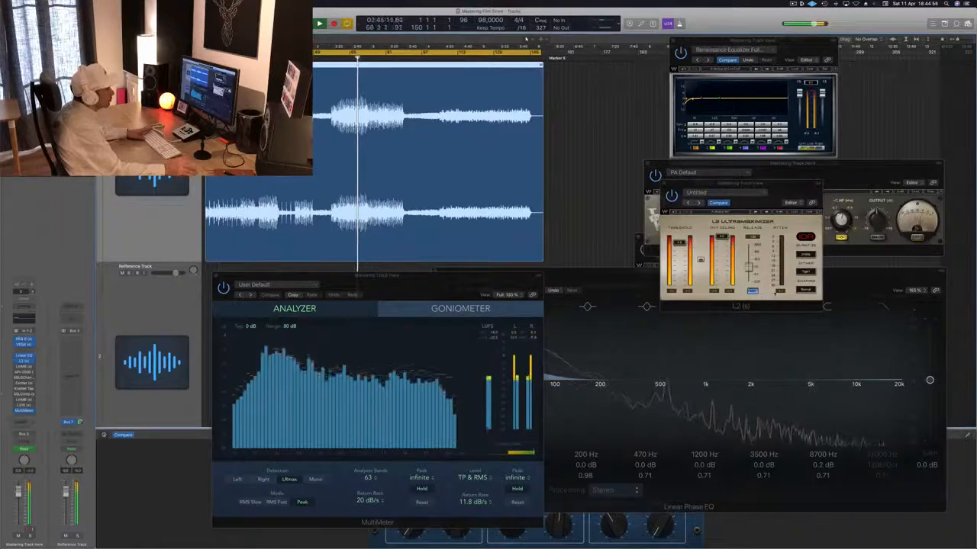
pyautogui.click(777, 183)
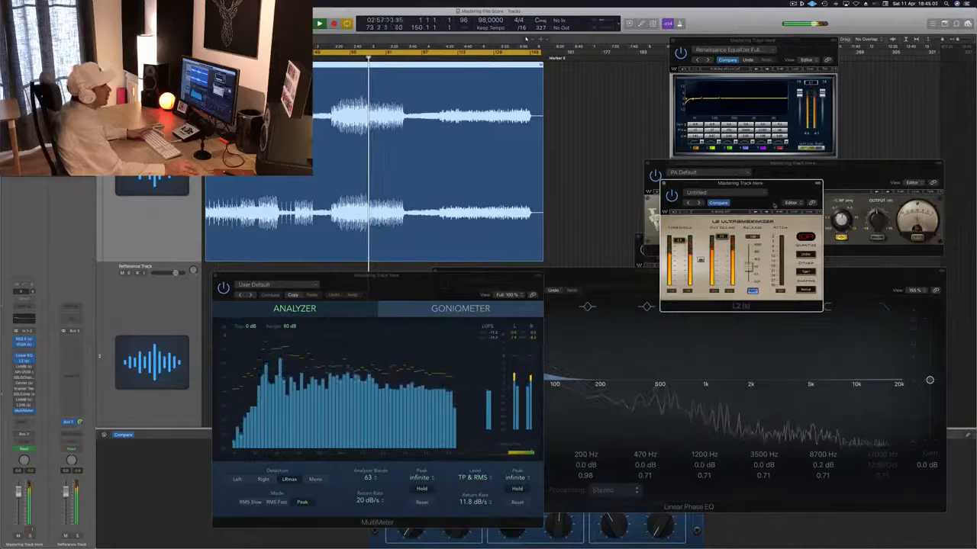
pyautogui.moveTo(773, 205); pyautogui.dragTo(719, 228)
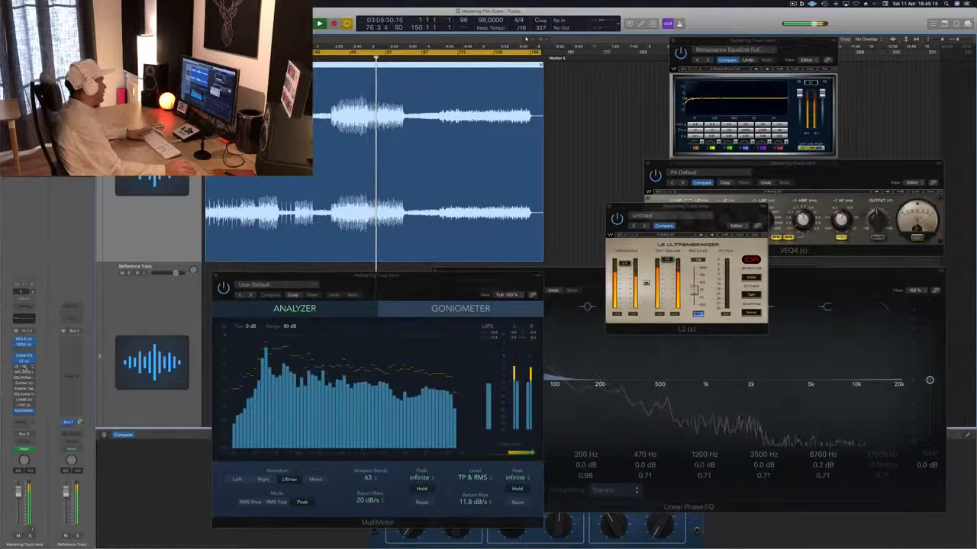
# Open the LinMB multiband with the Adaptive Multi Electro Mastering preset and place its window over the L2
pyautogui.click(24, 369)
pyautogui.moveTo(784, 242); pyautogui.dragTo(738, 129)
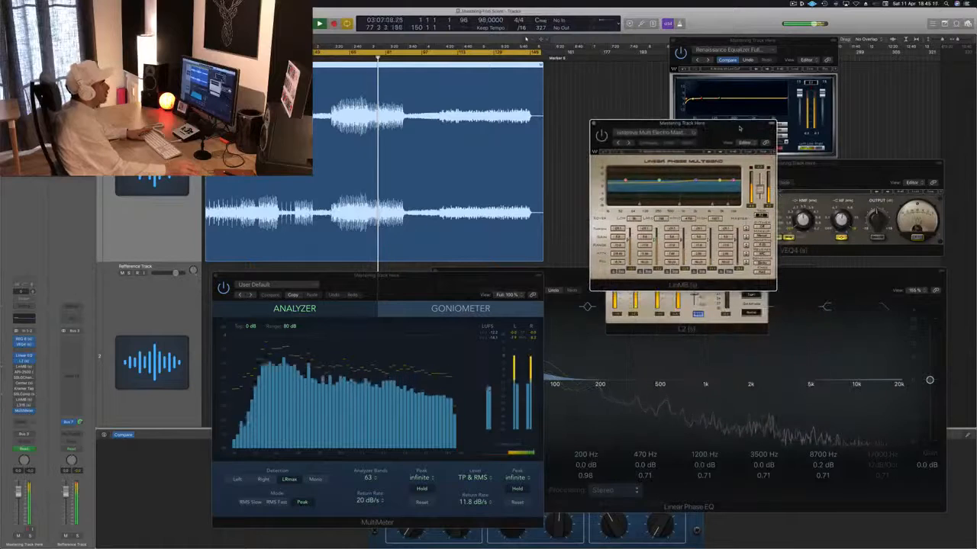
pyautogui.moveTo(631, 125); pyautogui.dragTo(609, 125)
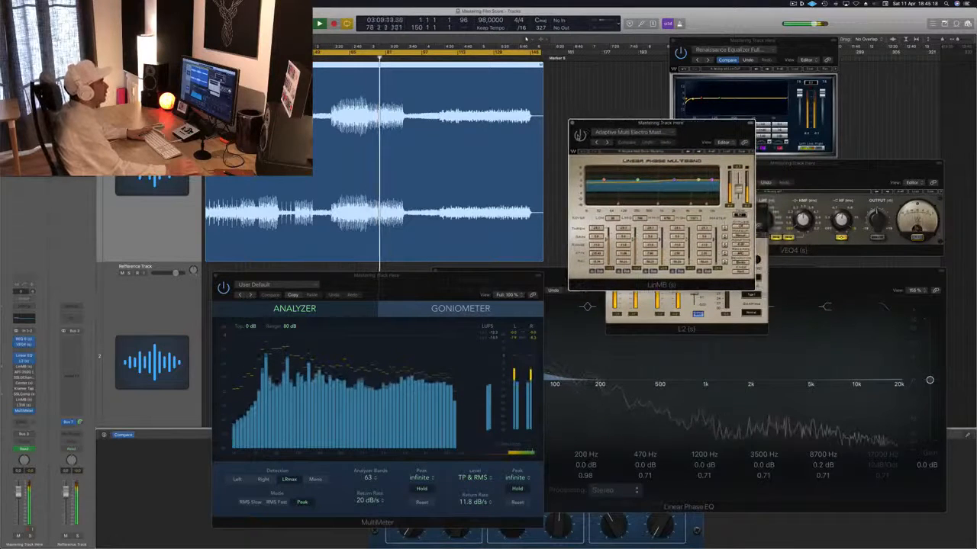
pyautogui.moveTo(715, 132); pyautogui.dragTo(700, 161)
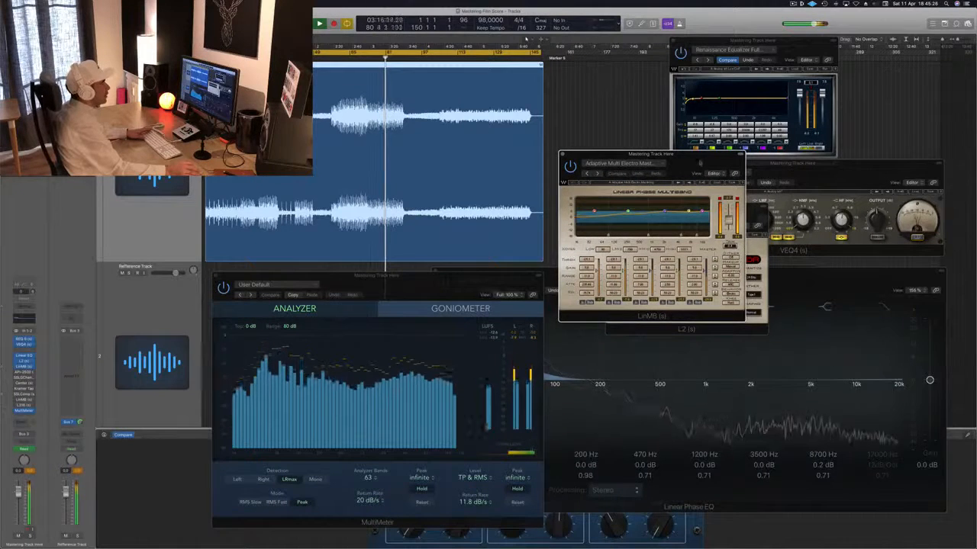
pyautogui.moveTo(697, 162); pyautogui.dragTo(708, 163)
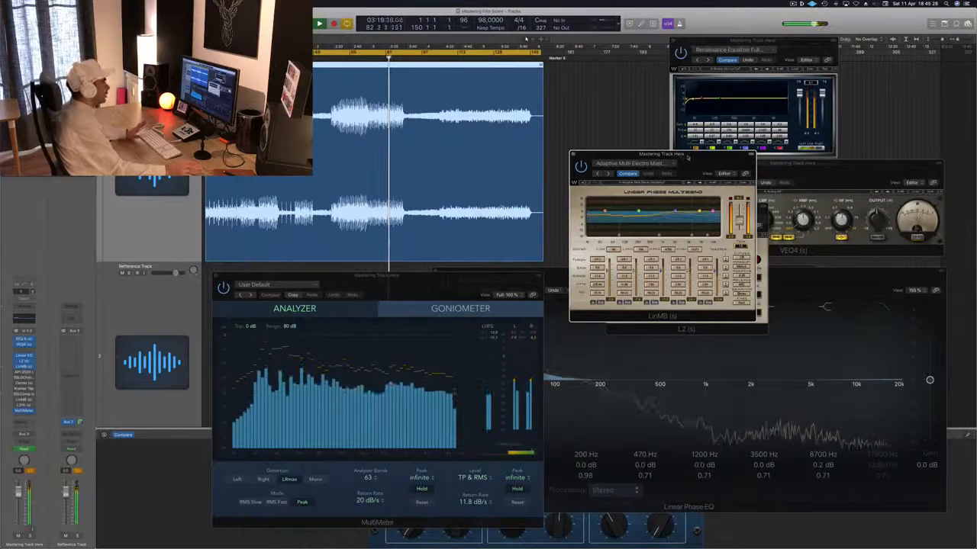
pyautogui.moveTo(692, 157); pyautogui.dragTo(697, 163)
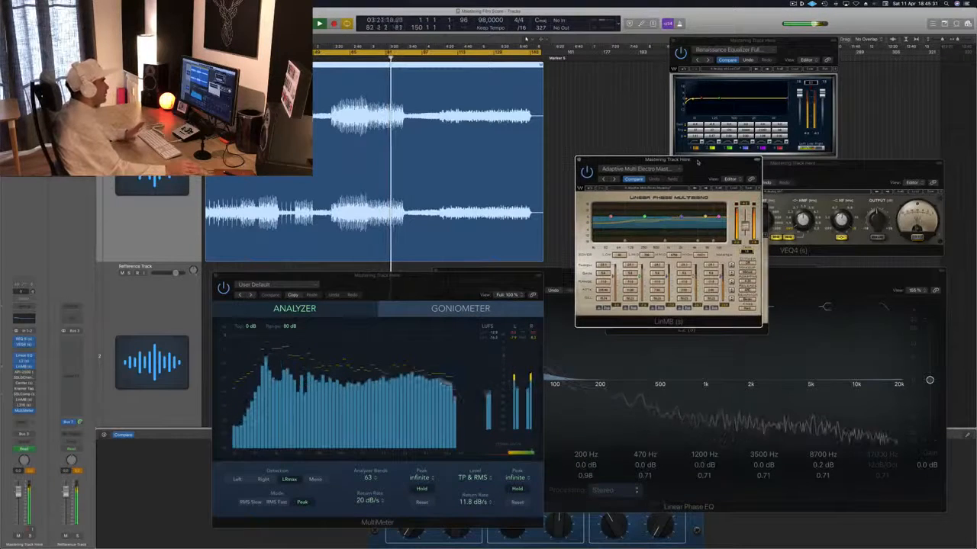
# Restart playback, jump to the passage near bar 25 and adjust the LinMB while keeping its window over the L2
pyautogui.press('space')
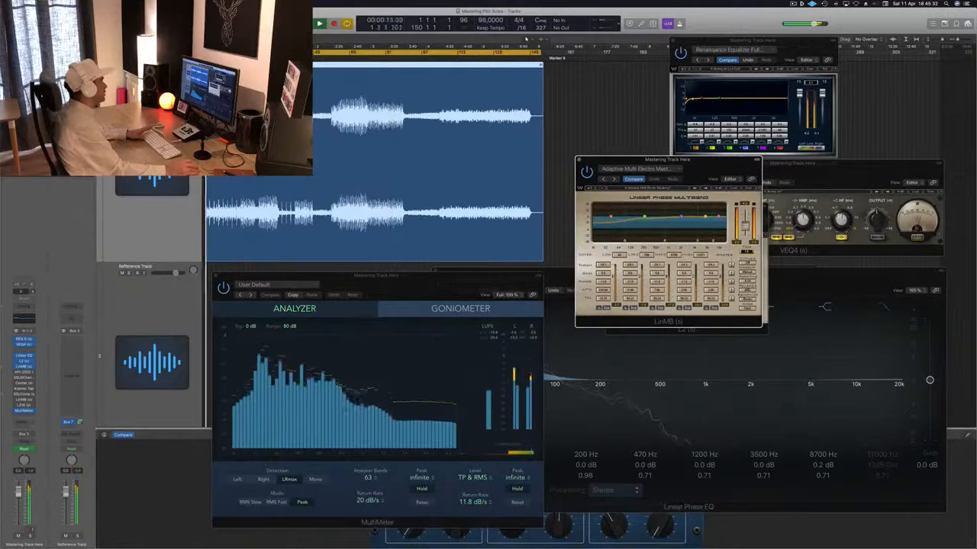
pyautogui.click(259, 57)
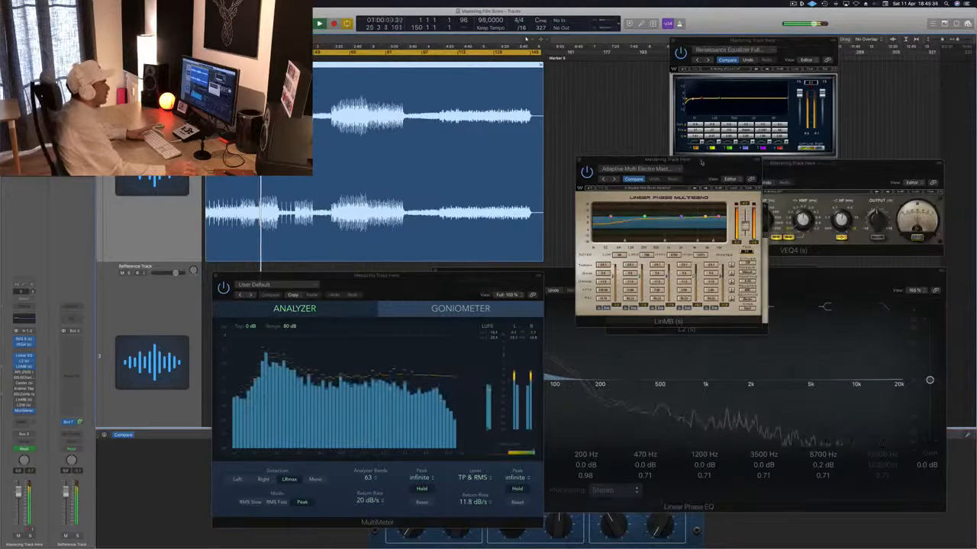
pyautogui.moveTo(693, 160); pyautogui.dragTo(698, 162)
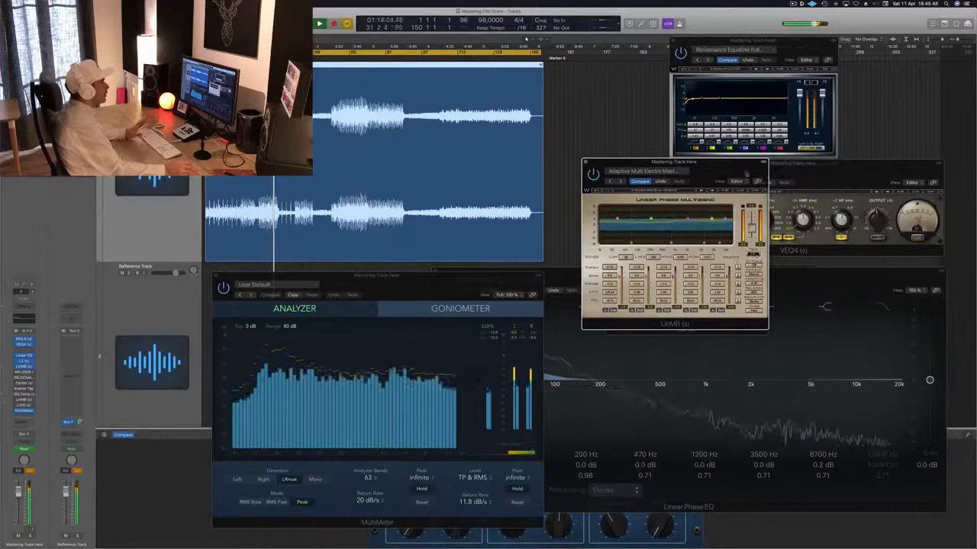
pyautogui.moveTo(737, 171); pyautogui.dragTo(745, 170)
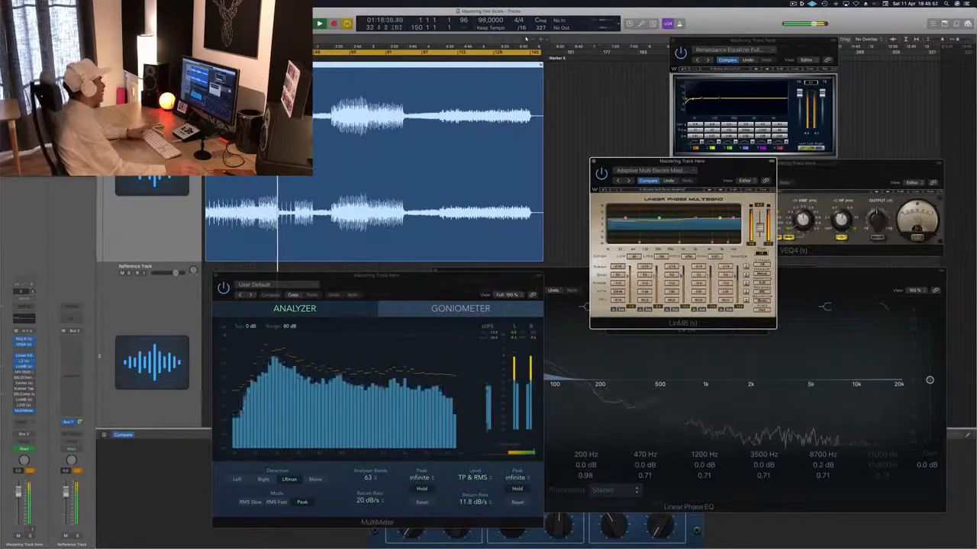
pyautogui.click(125, 223)
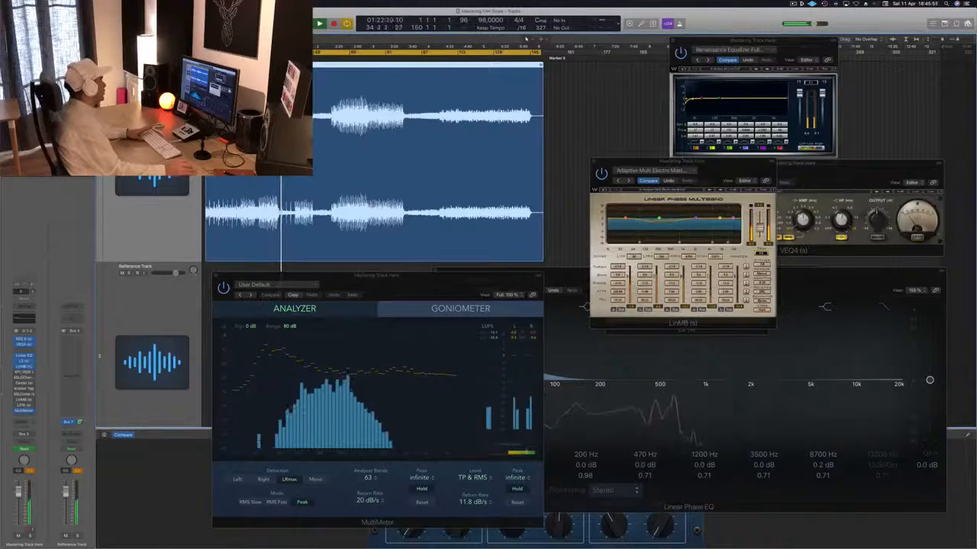
# Open the API-2500 compressor with the LAVYNE MODERN MASTER preset and place it over the L2, moving the LinMB aside over the VEQ4
pyautogui.click(25, 372)
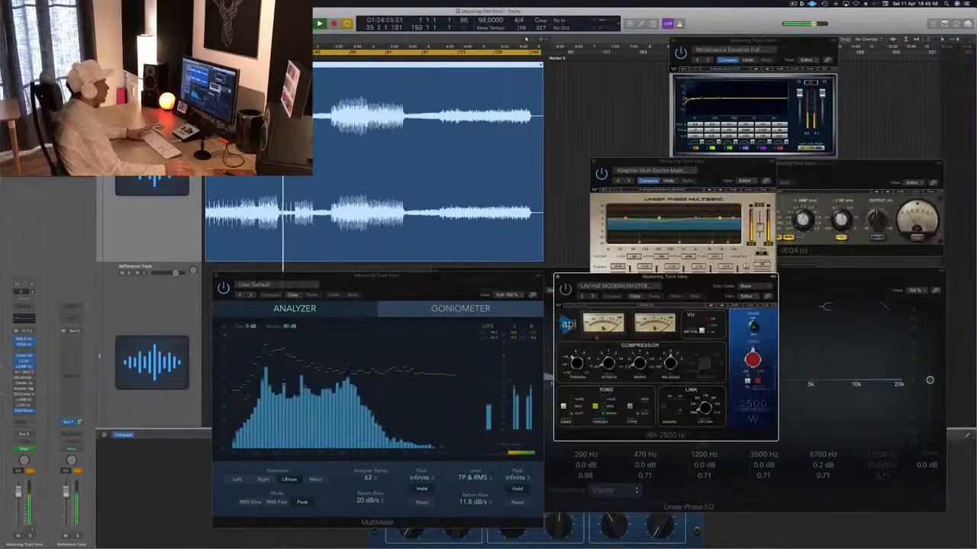
pyautogui.moveTo(696, 286); pyautogui.dragTo(707, 287)
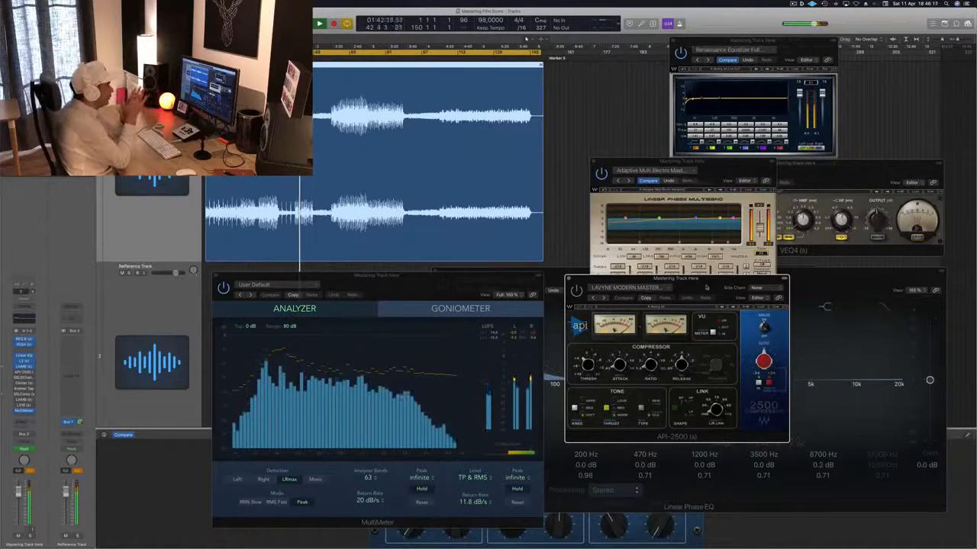
pyautogui.moveTo(706, 287); pyautogui.dragTo(680, 294)
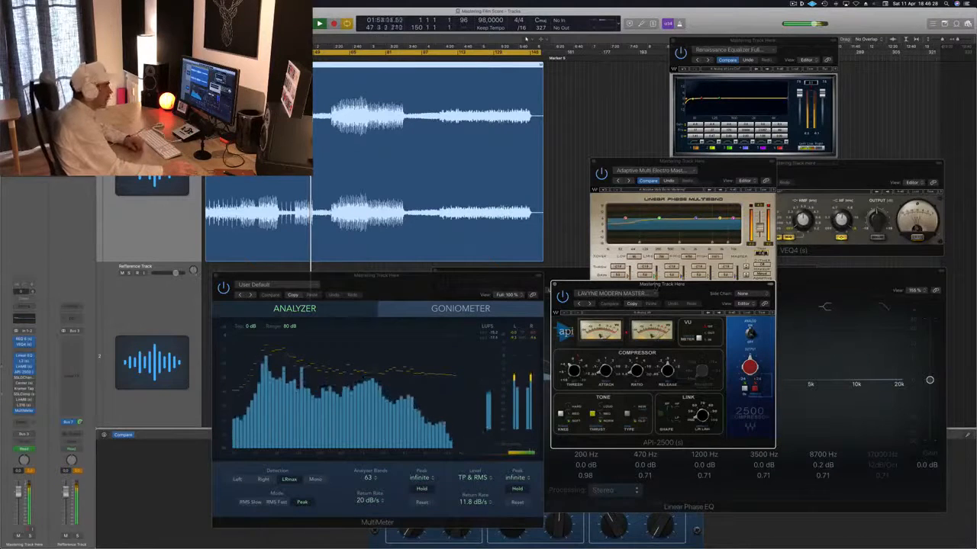
pyautogui.click(762, 253)
pyautogui.moveTo(746, 168); pyautogui.dragTo(904, 168)
pyautogui.moveTo(687, 285); pyautogui.dragTo(715, 220)
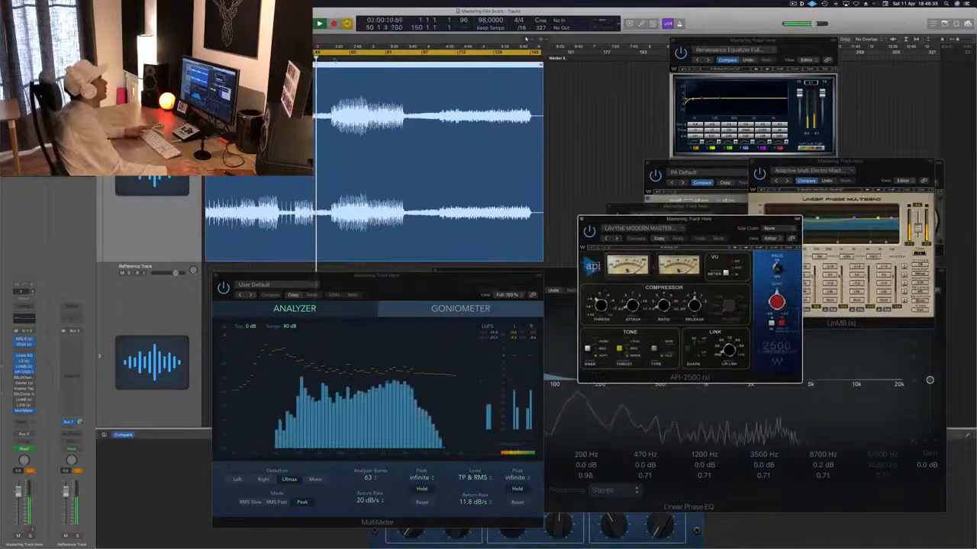
# Jump playback to the start of the loud section and set the cycle start to bar 61
pyautogui.click(333, 59)
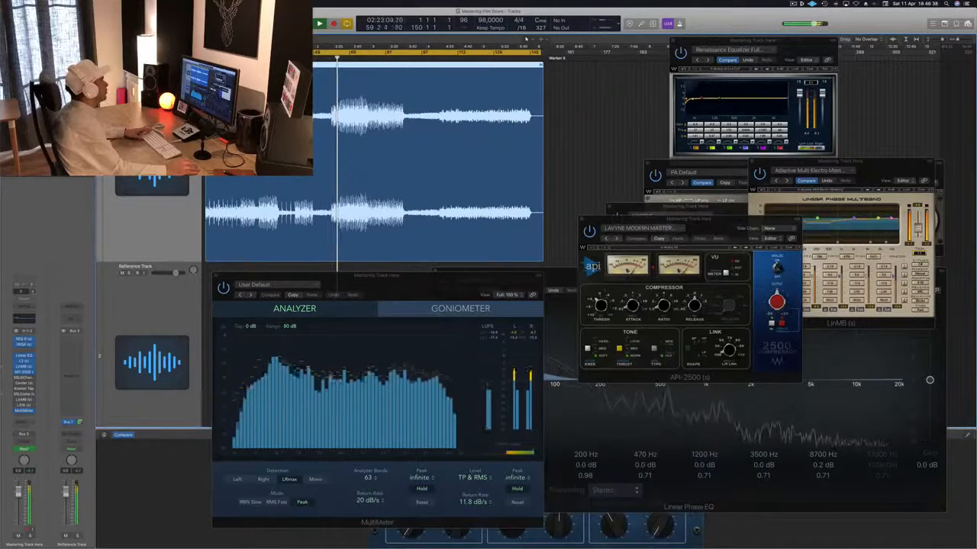
pyautogui.moveTo(207, 54); pyautogui.dragTo(341, 59)
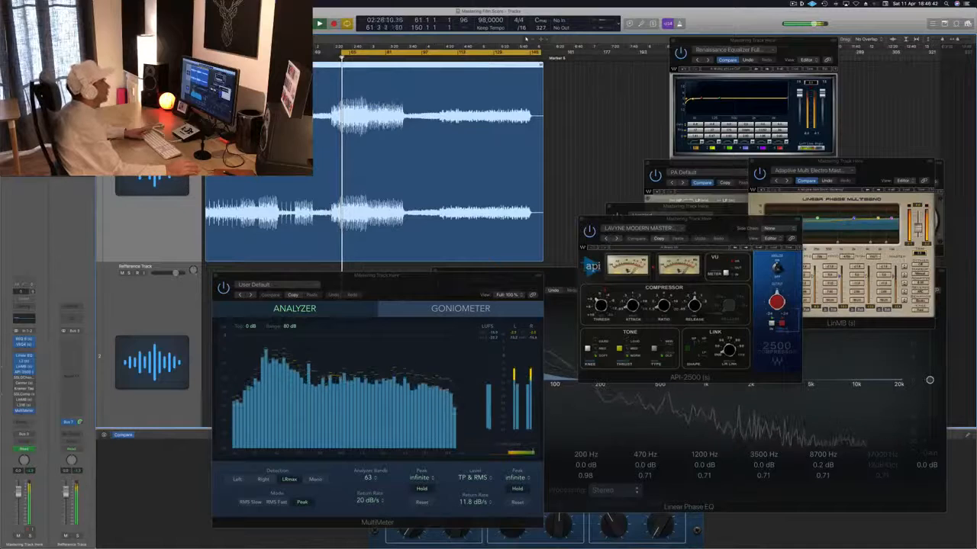
# Open the SSLGChannel with the Full Reset preset, audition it on the loud section and place its window over the API-2500
pyautogui.click(26, 379)
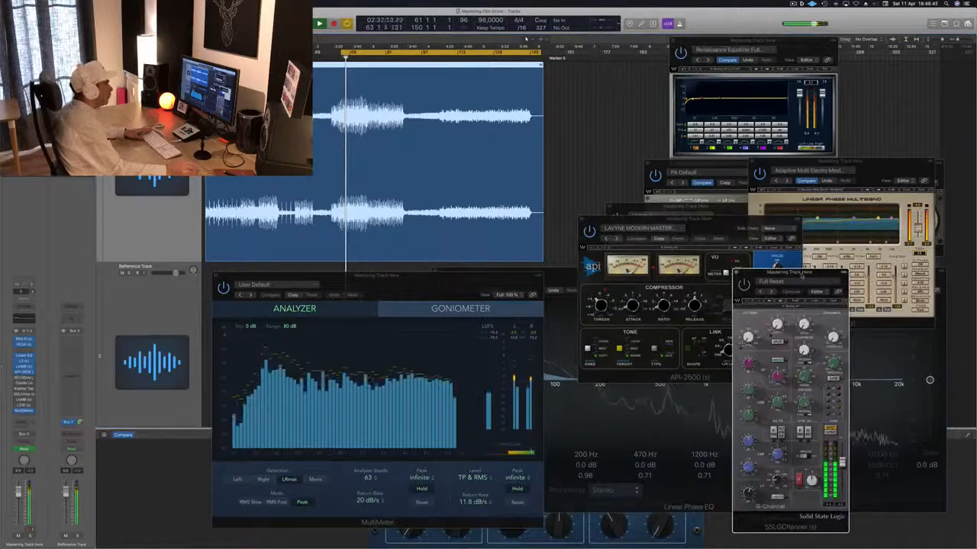
pyautogui.moveTo(772, 279); pyautogui.dragTo(588, 216)
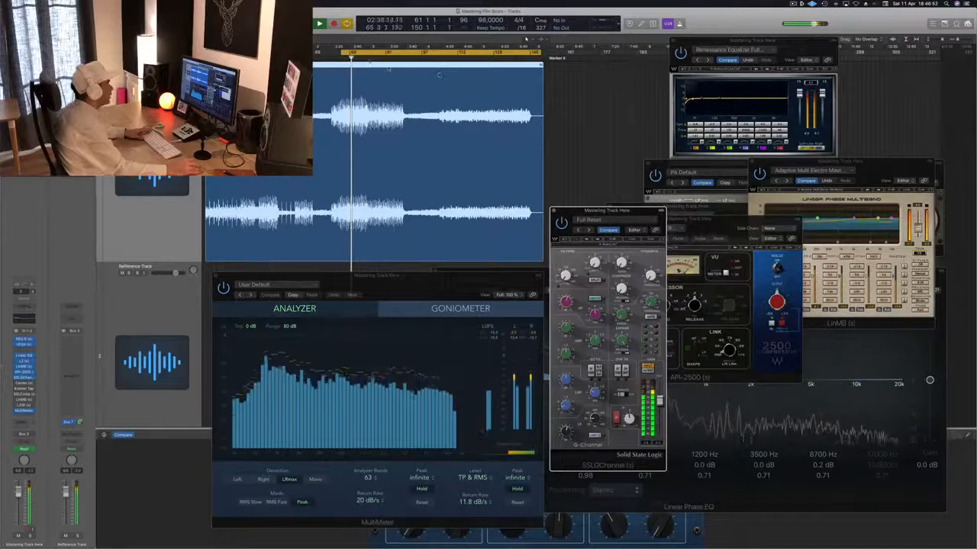
pyautogui.press('Return')
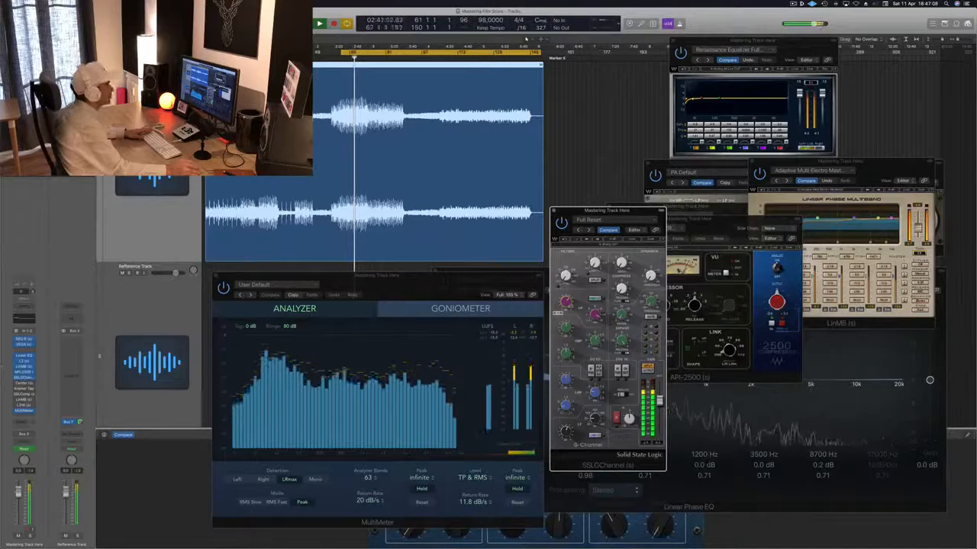
pyautogui.moveTo(617, 215); pyautogui.dragTo(692, 193)
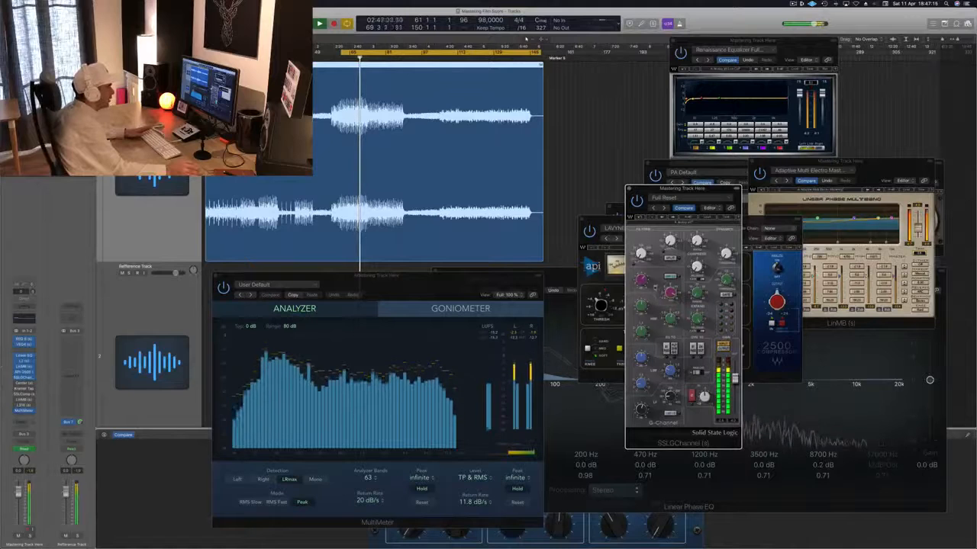
pyautogui.moveTo(695, 190); pyautogui.dragTo(697, 186)
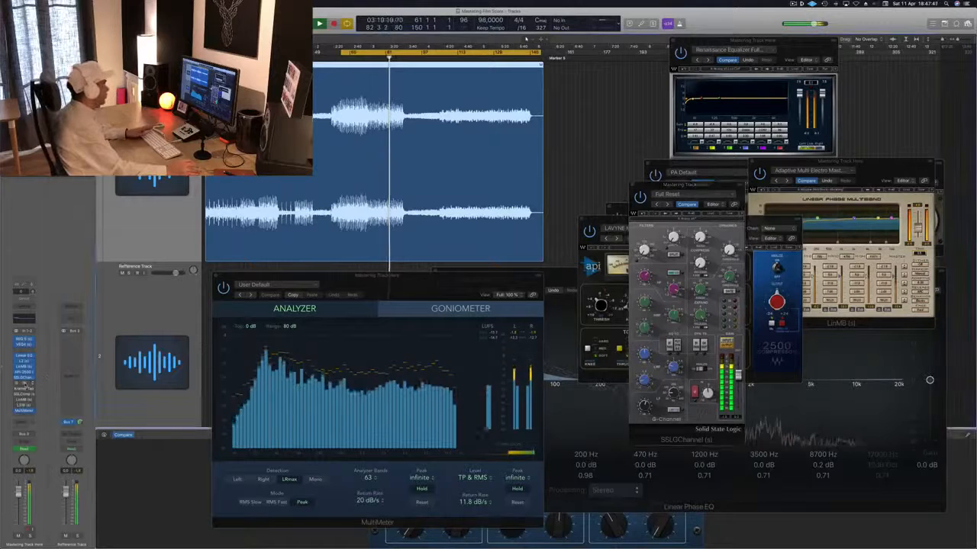
# Open the Center plug-in, place it in front of the API-2500, lower its Sides fader slightly and touch up the Center fader
pyautogui.click(27, 384)
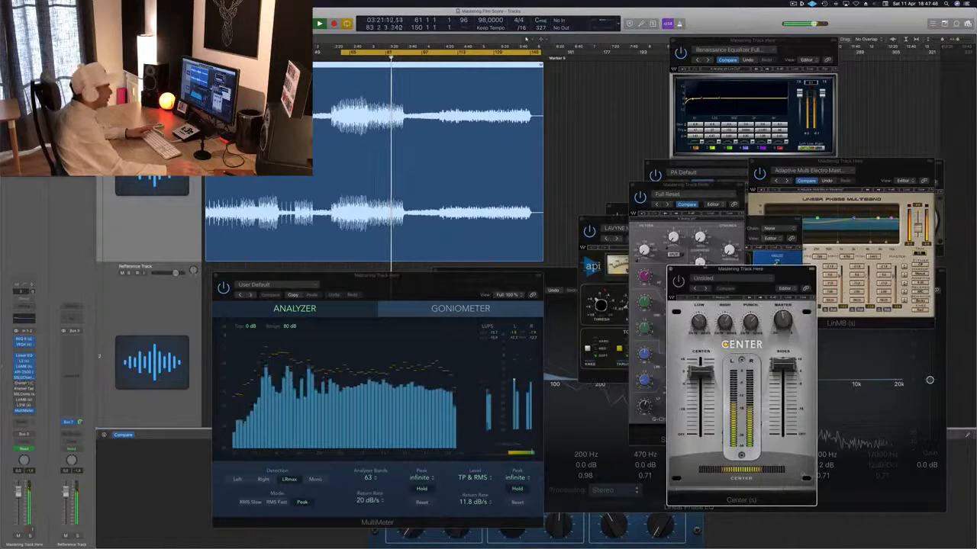
pyautogui.moveTo(740, 269); pyautogui.dragTo(686, 258)
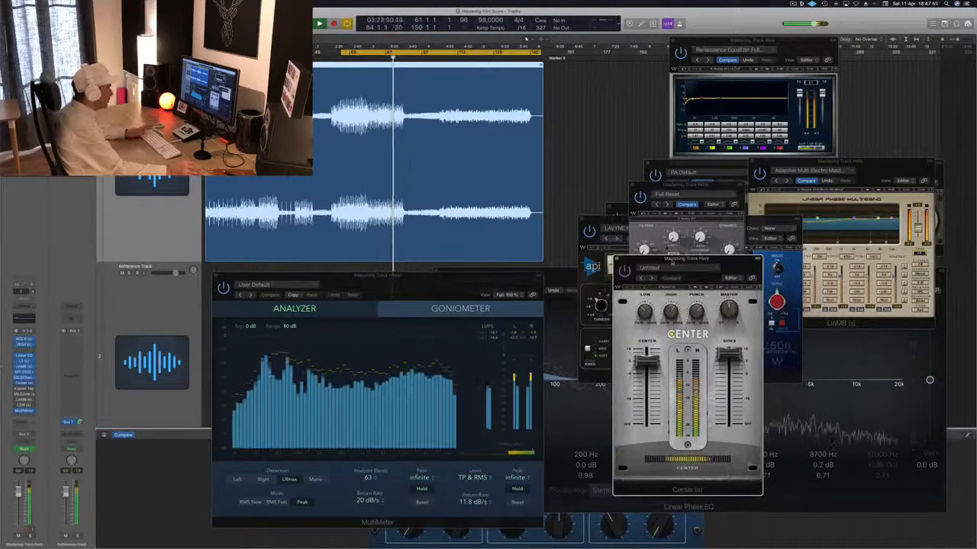
pyautogui.moveTo(731, 355); pyautogui.dragTo(732, 361)
pyautogui.click(648, 363)
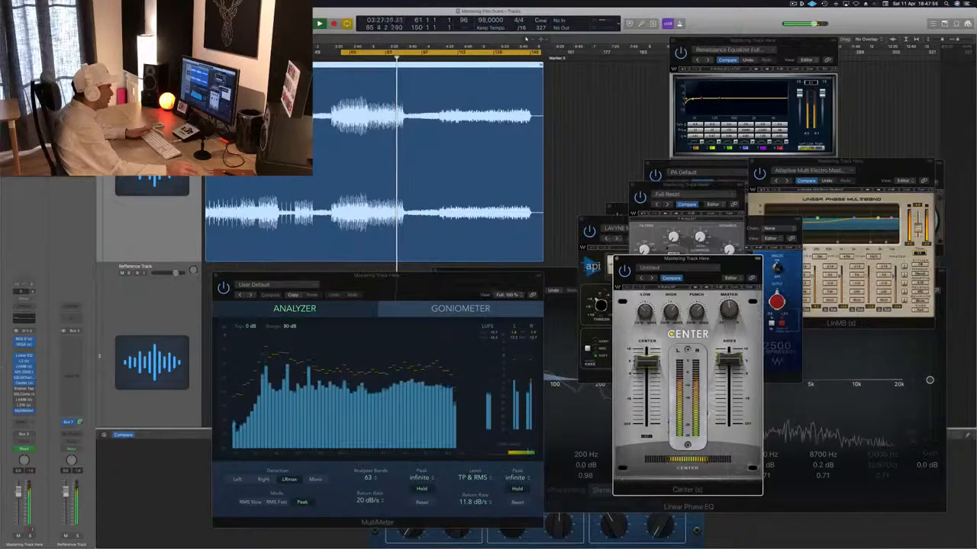
# Nudge the Sides fader of the Center plug-in up slightly and close its window
pyautogui.moveTo(731, 360); pyautogui.dragTo(730, 358)
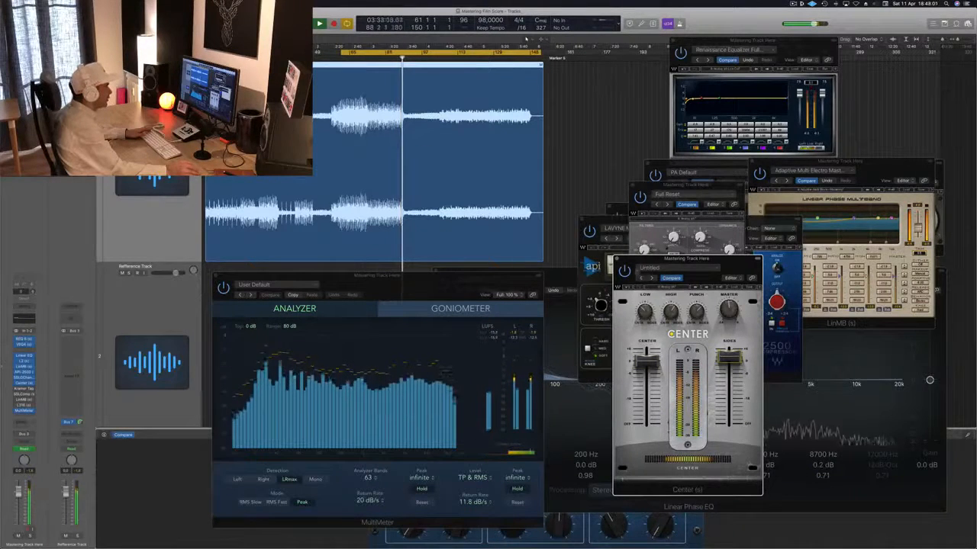
pyautogui.click(617, 260)
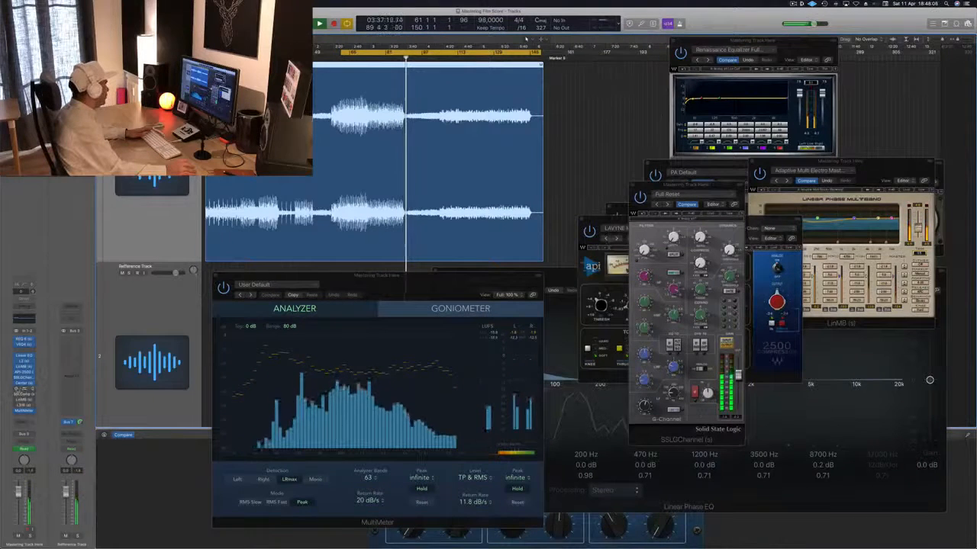
# Open the Kramer Tape with the Mastering Clean and Open preset, audition it on the loud section and place its window over the LinMB
pyautogui.click(23, 389)
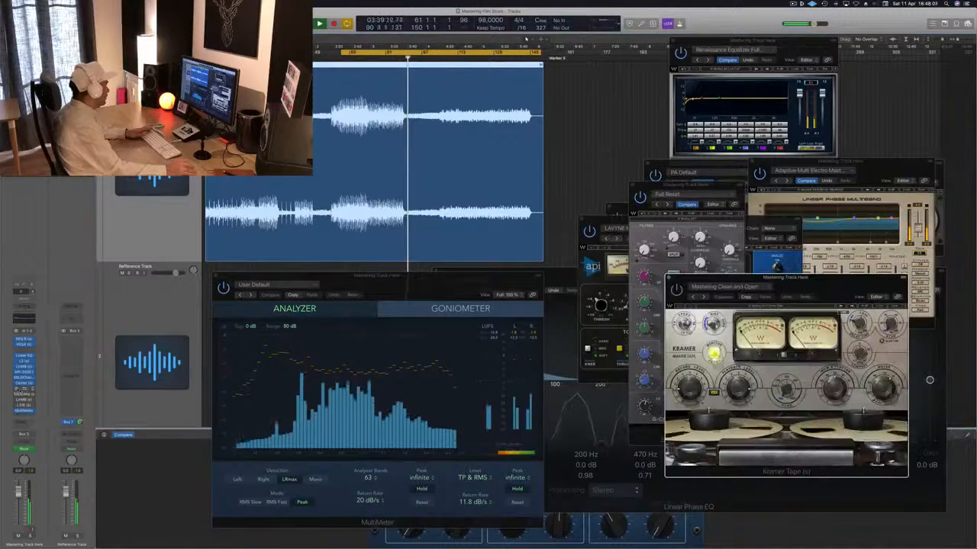
pyautogui.moveTo(726, 278); pyautogui.dragTo(664, 162)
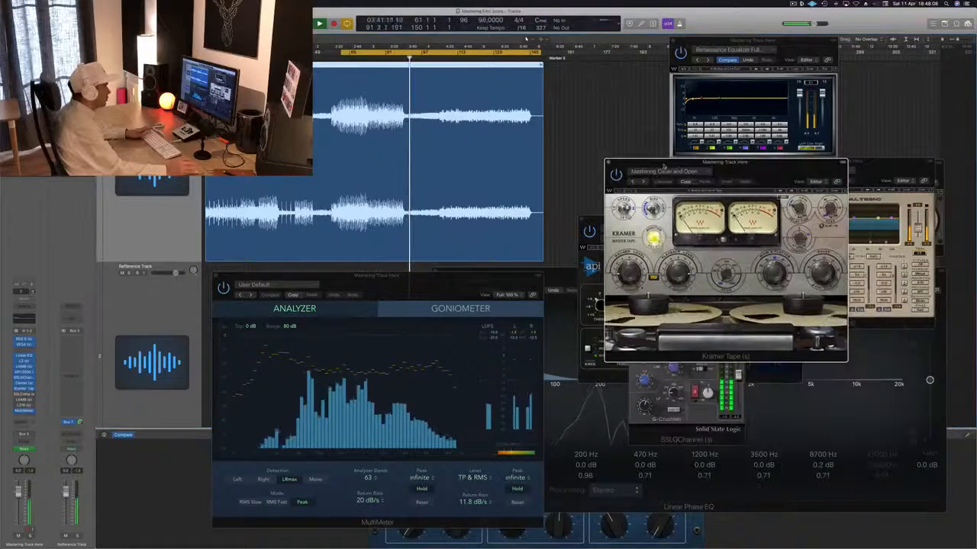
pyautogui.press('space')
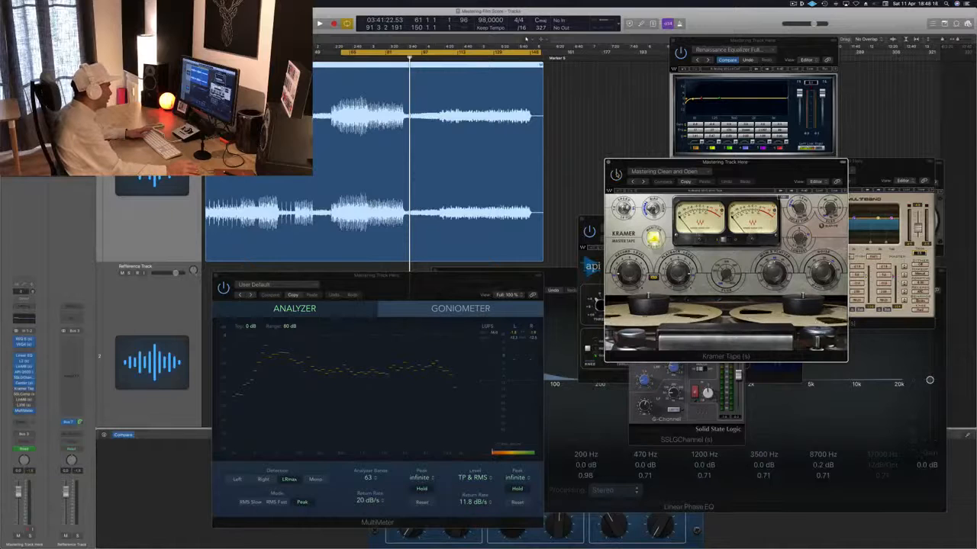
pyautogui.press('space')
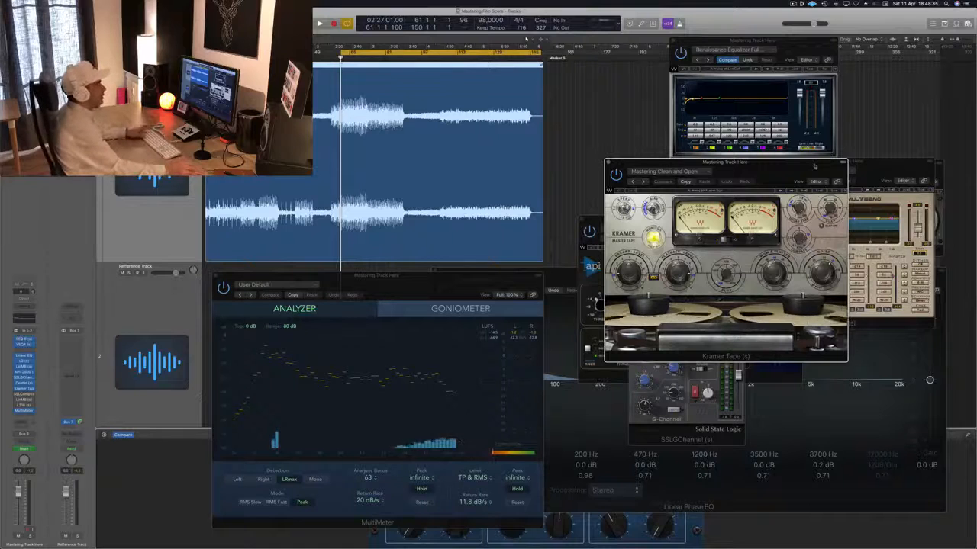
pyautogui.moveTo(814, 166); pyautogui.dragTo(809, 167)
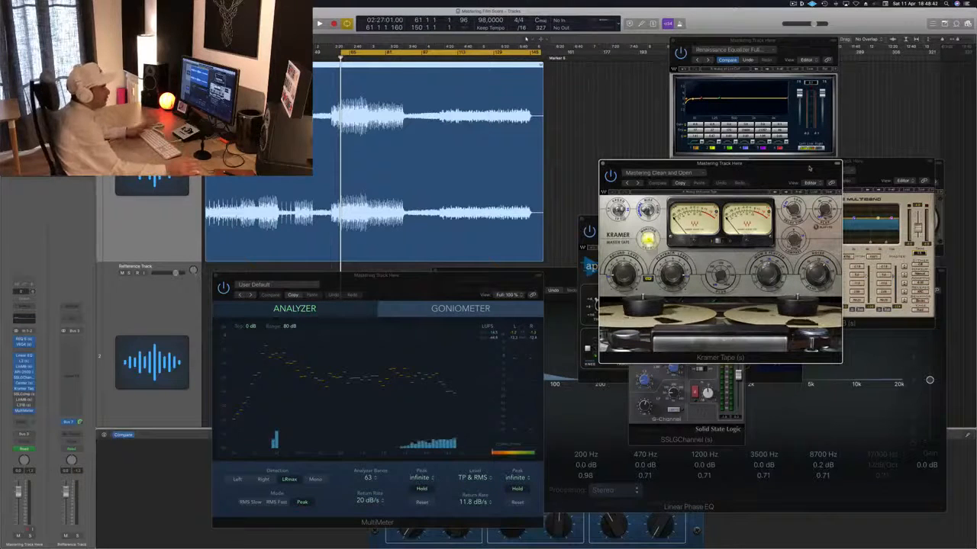
pyautogui.moveTo(810, 168); pyautogui.dragTo(804, 168)
pyautogui.press('space')
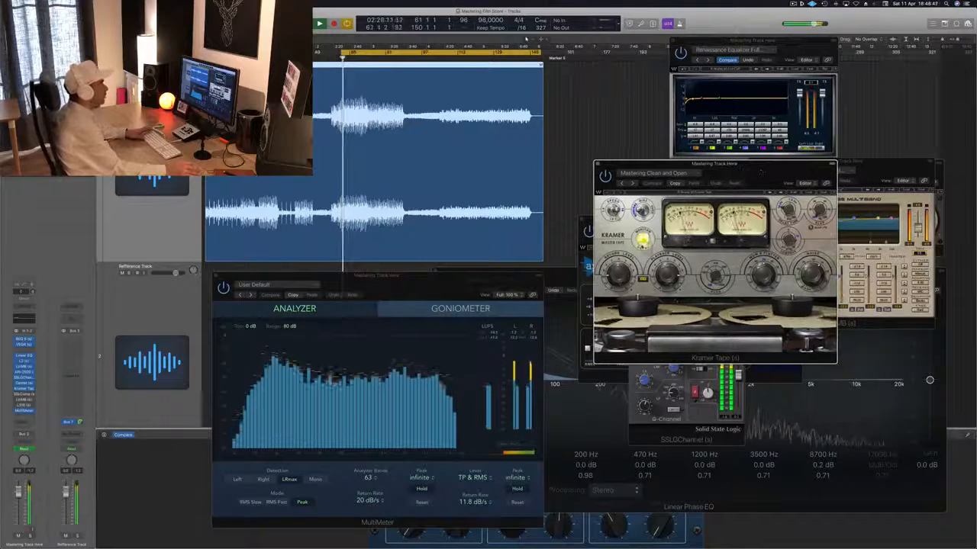
pyautogui.moveTo(760, 172); pyautogui.dragTo(823, 155)
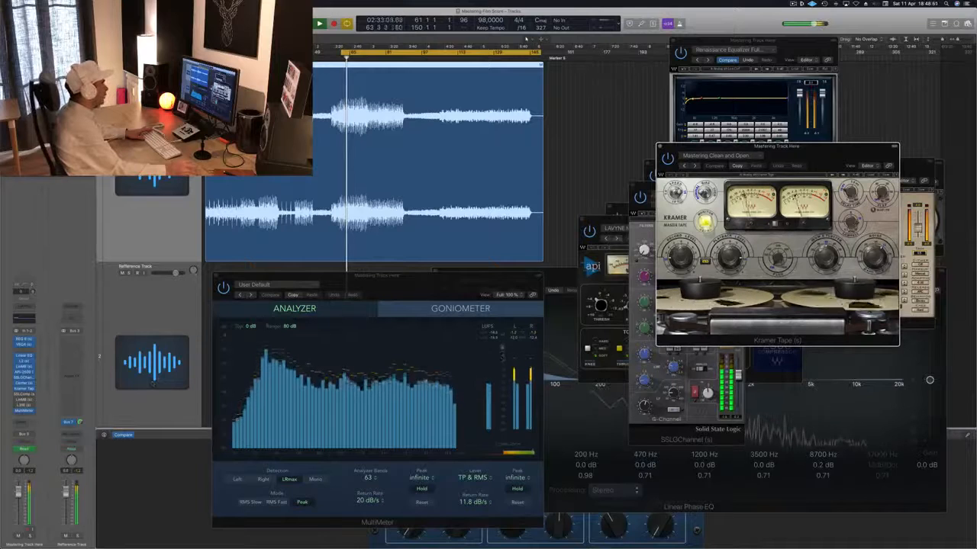
pyautogui.click(471, 376)
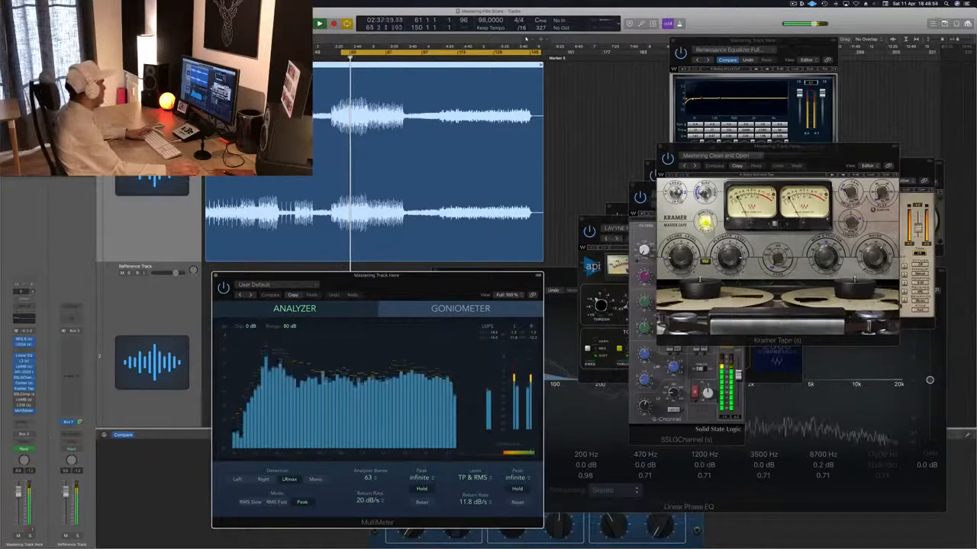
# Open the SSLComp compressor with the Mastering preset, check it beside the analyzer during playback and close its window
pyautogui.click(25, 395)
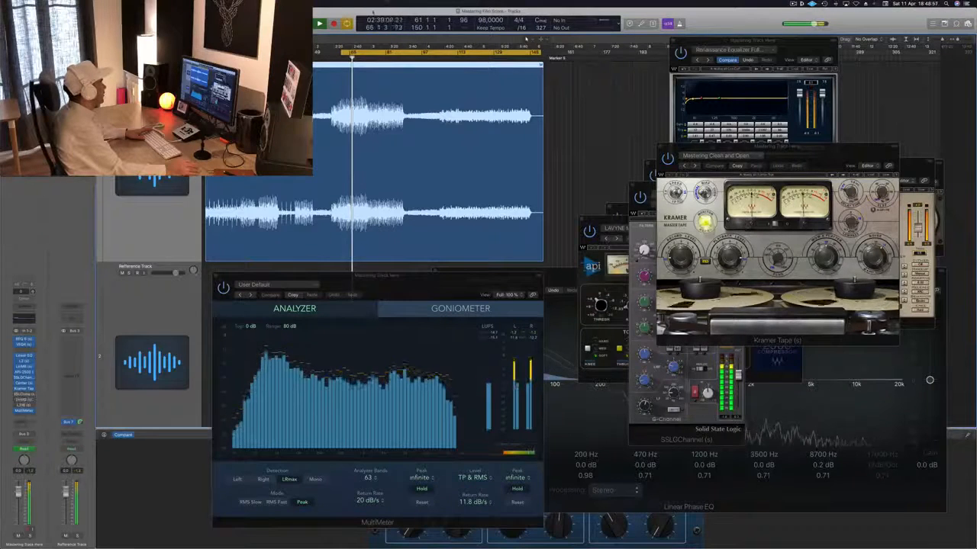
pyautogui.click(24, 396)
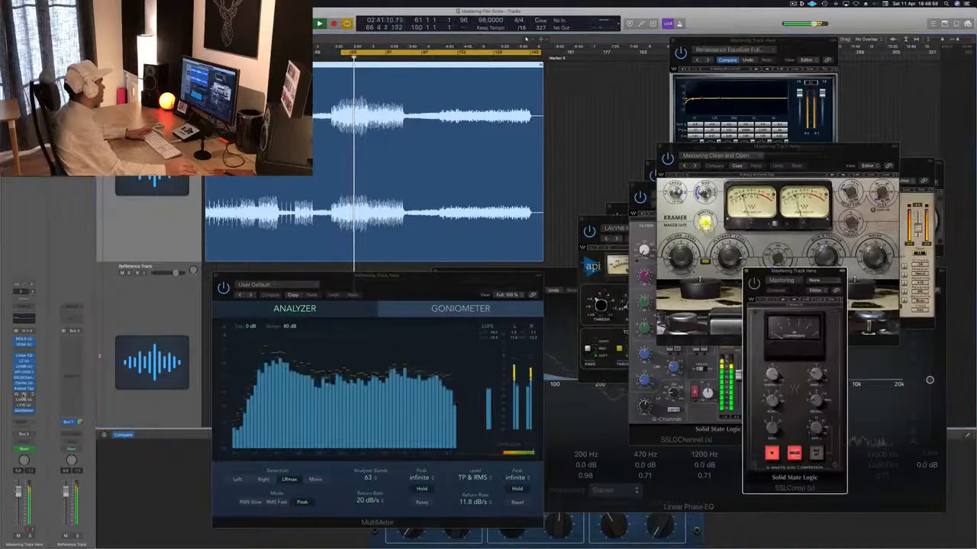
pyautogui.moveTo(793, 270); pyautogui.dragTo(538, 177)
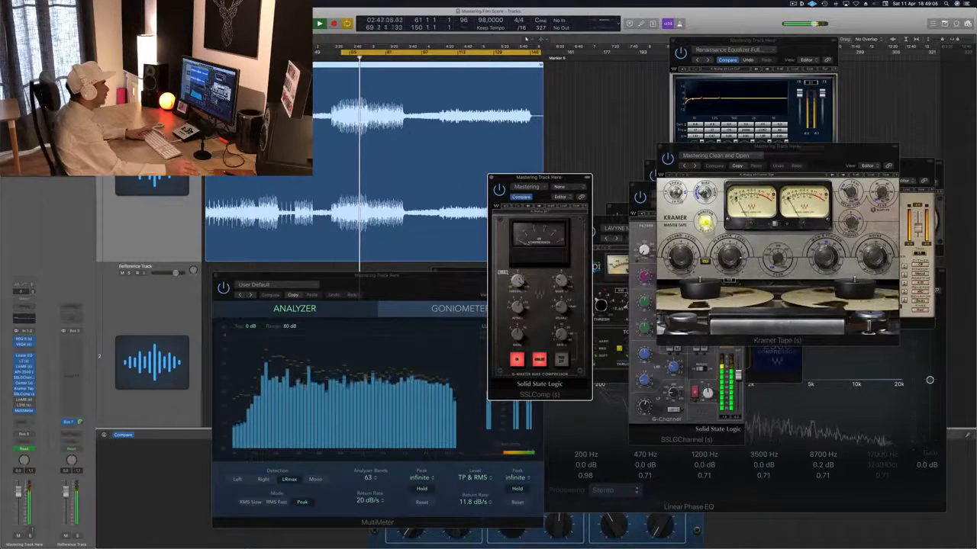
pyautogui.click(491, 177)
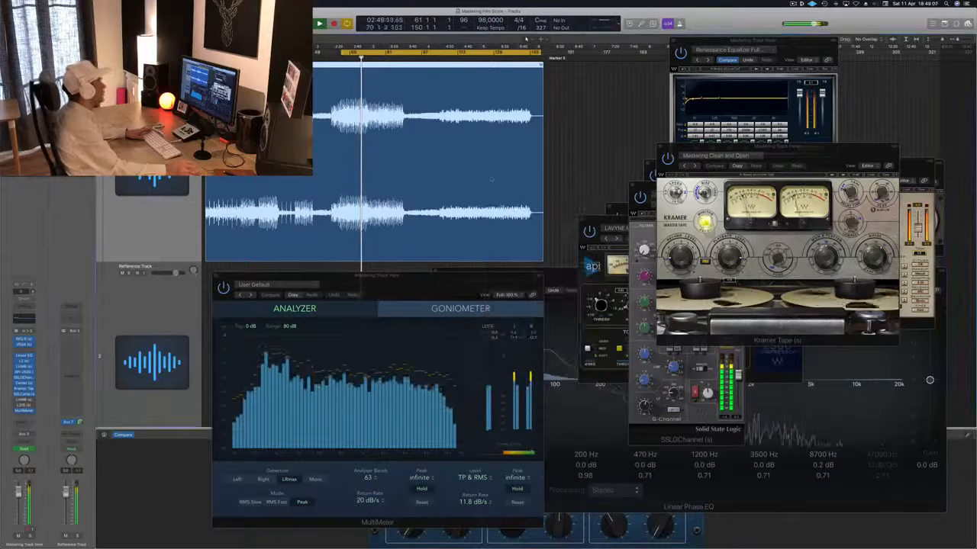
# Jump playback to the quieter final section near bar 105 and open the second LinMB with the Multi Opto Mastering preset over the MultiMeter
pyautogui.click(440, 58)
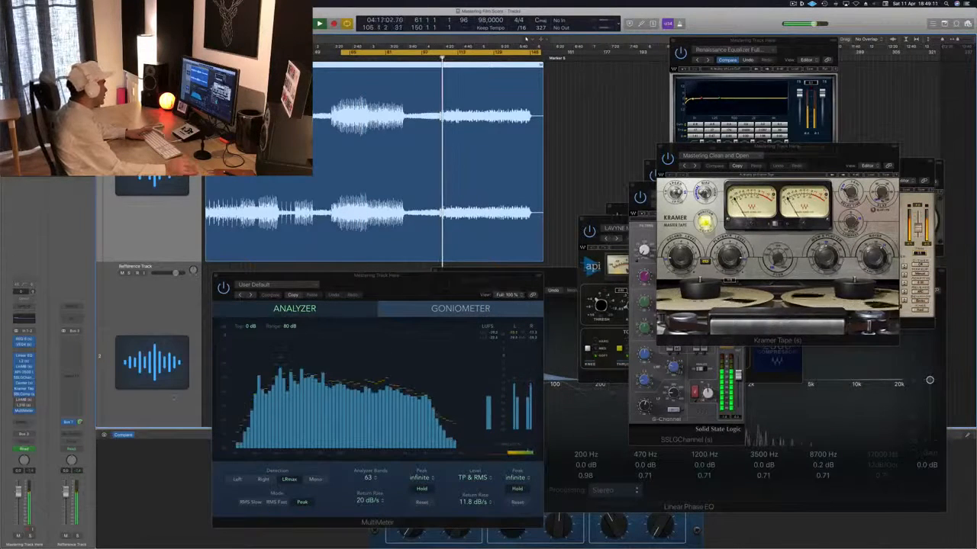
pyautogui.click(23, 399)
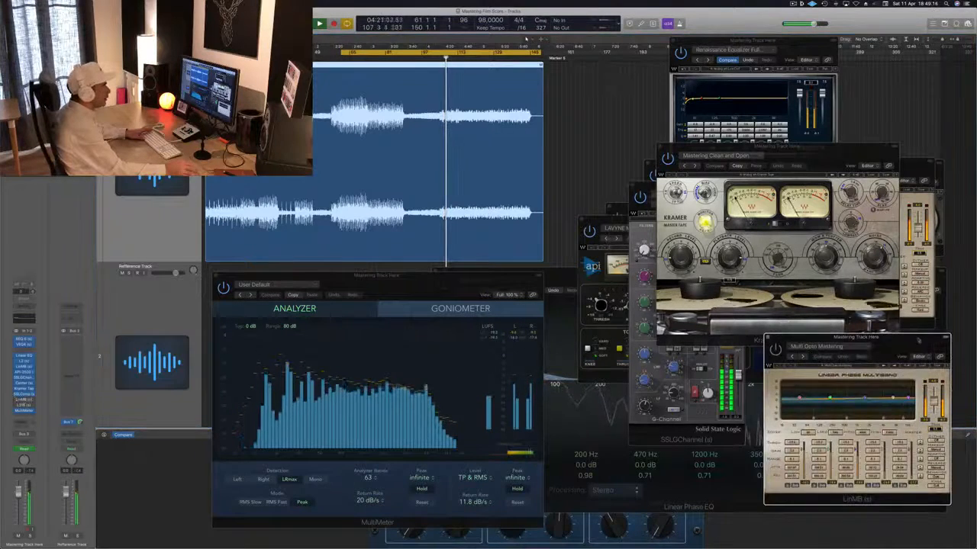
pyautogui.moveTo(920, 344); pyautogui.dragTo(529, 338)
# Close the first LinMB, move the Kramer Tape aside and place the Multi Opto Mastering LinMB next to it
pyautogui.moveTo(811, 152); pyautogui.dragTo(791, 281)
pyautogui.moveTo(876, 162); pyautogui.dragTo(860, 189)
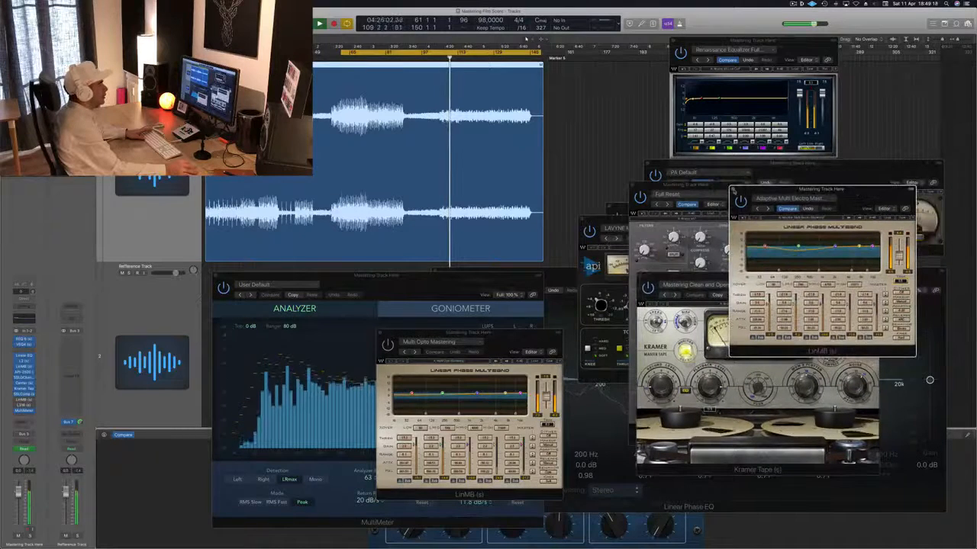
pyautogui.click(735, 188)
pyautogui.moveTo(798, 278); pyautogui.dragTo(860, 268)
pyautogui.moveTo(516, 337); pyautogui.dragTo(666, 249)
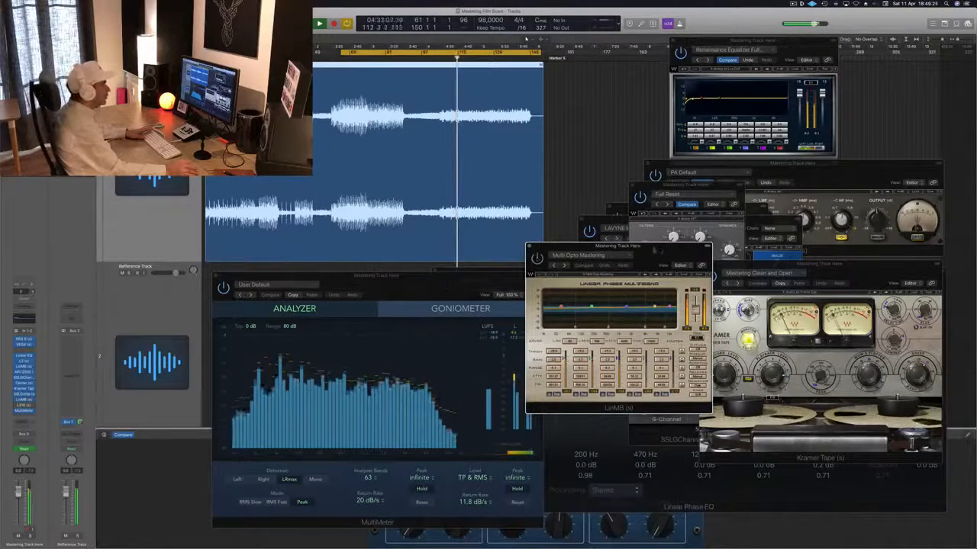
pyautogui.moveTo(659, 250); pyautogui.dragTo(691, 267)
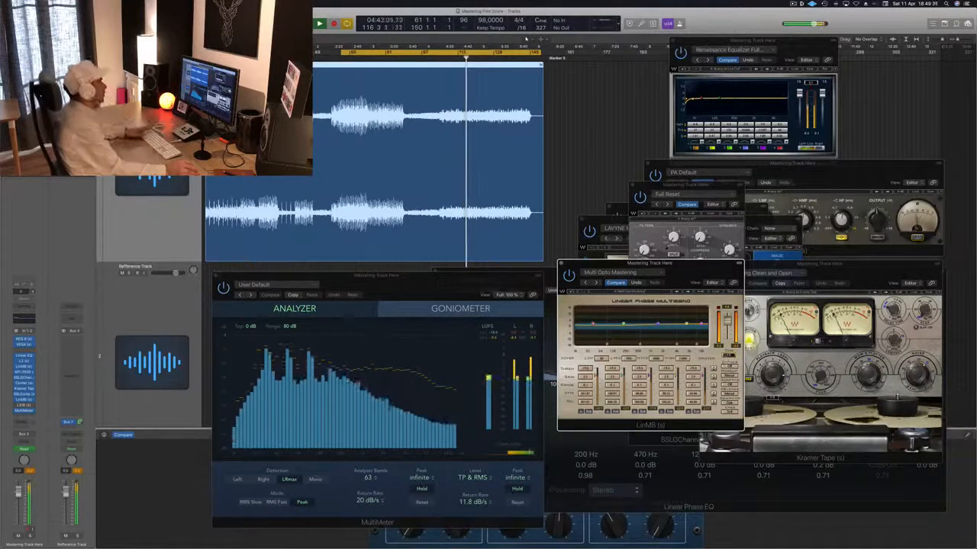
# Replay the loud section from bar 61 through the Multi Opto Mastering LinMB and shift its window up over the API-2500
pyautogui.press('space')
pyautogui.press('space')
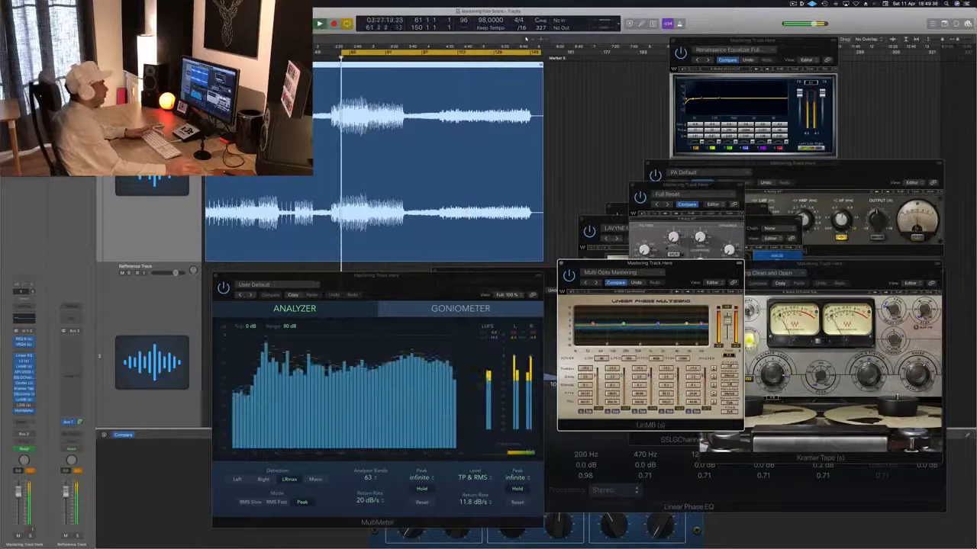
pyautogui.moveTo(698, 276); pyautogui.dragTo(700, 276)
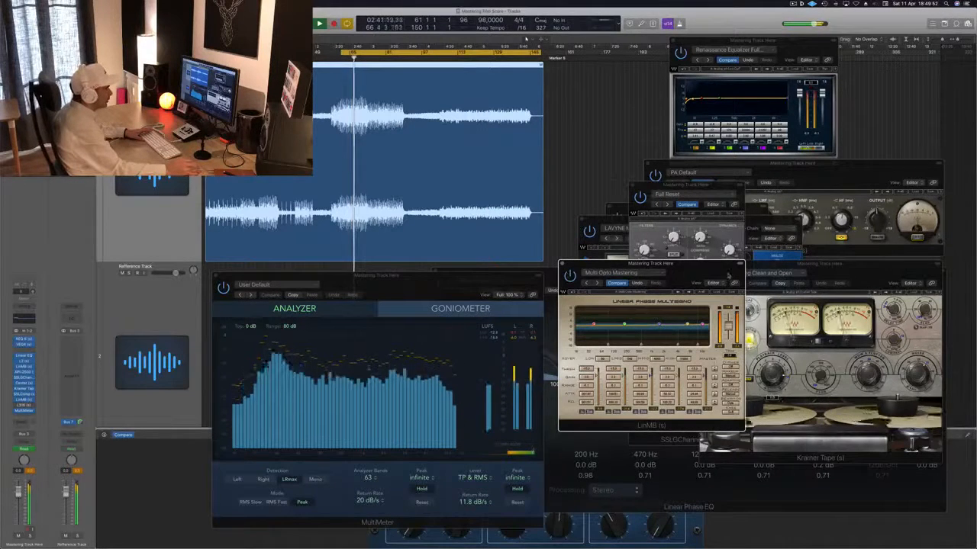
pyautogui.moveTo(725, 276); pyautogui.dragTo(740, 256)
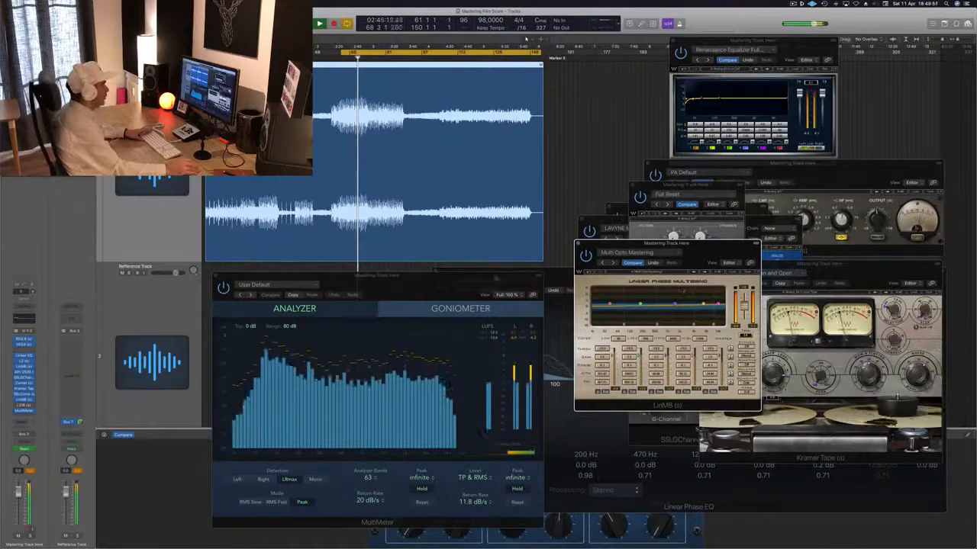
# Shift the MultiMeter slightly, stop playback and open the L316 limiter with the Basic 1 preset in front of the LinMB
pyautogui.moveTo(471, 279); pyautogui.dragTo(483, 278)
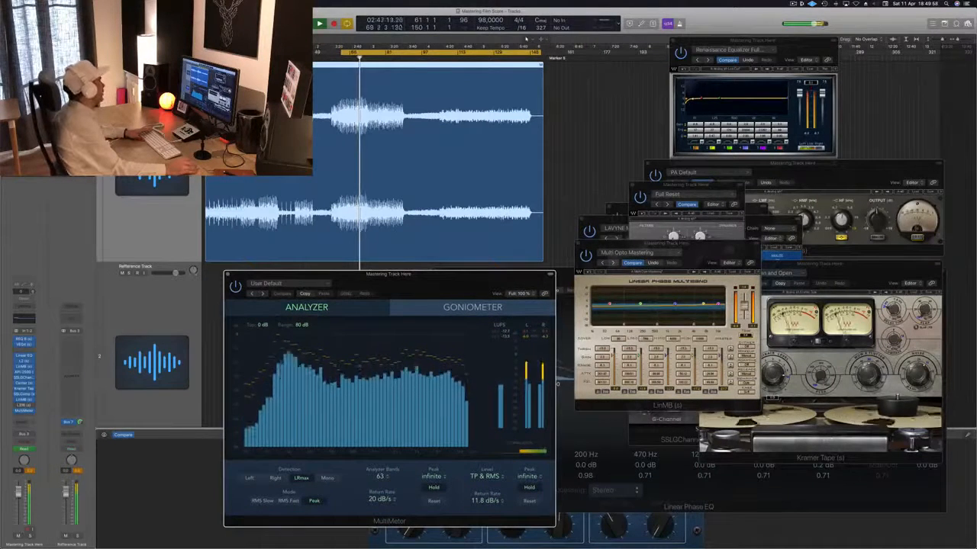
pyautogui.press('space')
pyautogui.click(25, 405)
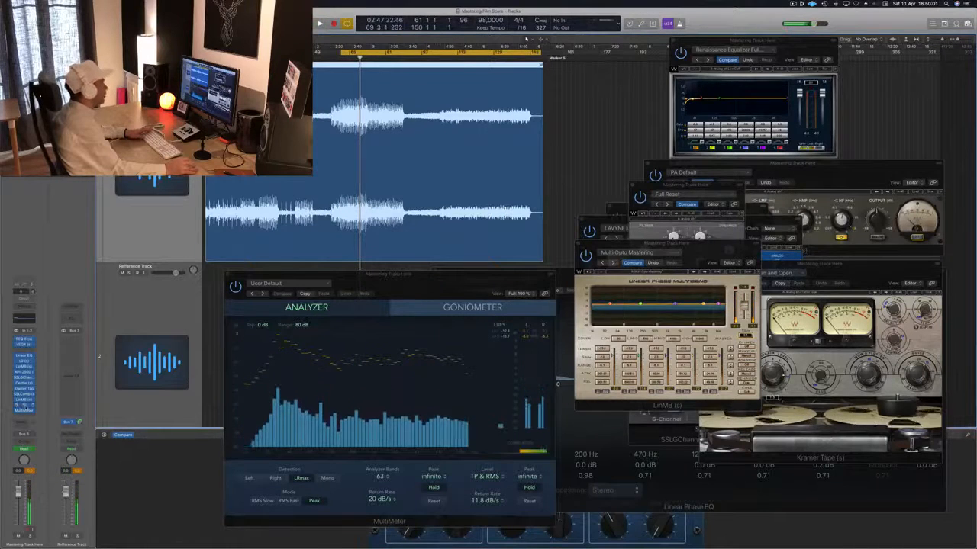
pyautogui.moveTo(613, 269); pyautogui.dragTo(728, 248)
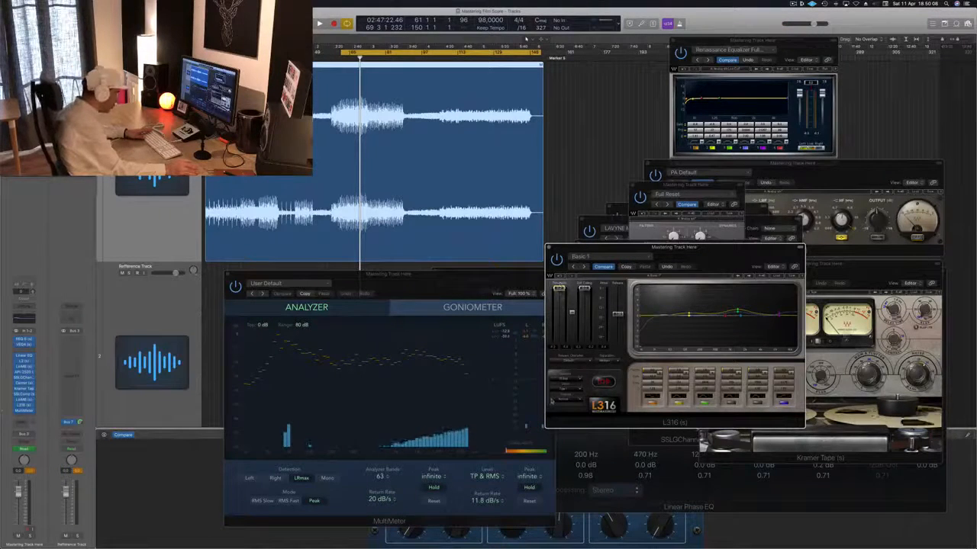
pyautogui.moveTo(705, 254); pyautogui.dragTo(710, 254)
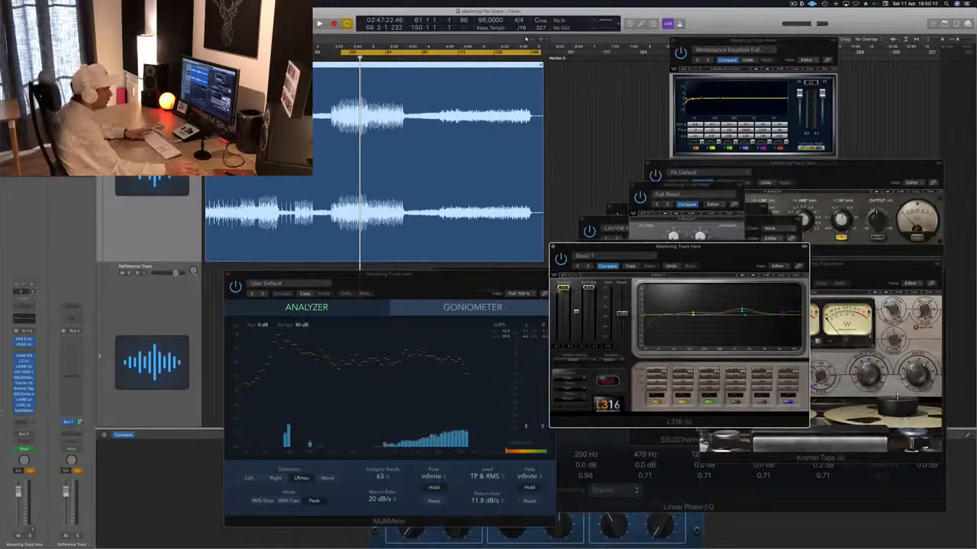
# Audition the L316 on the loud section, restart from the cycle start and place its window below the LinMB
pyautogui.press('space')
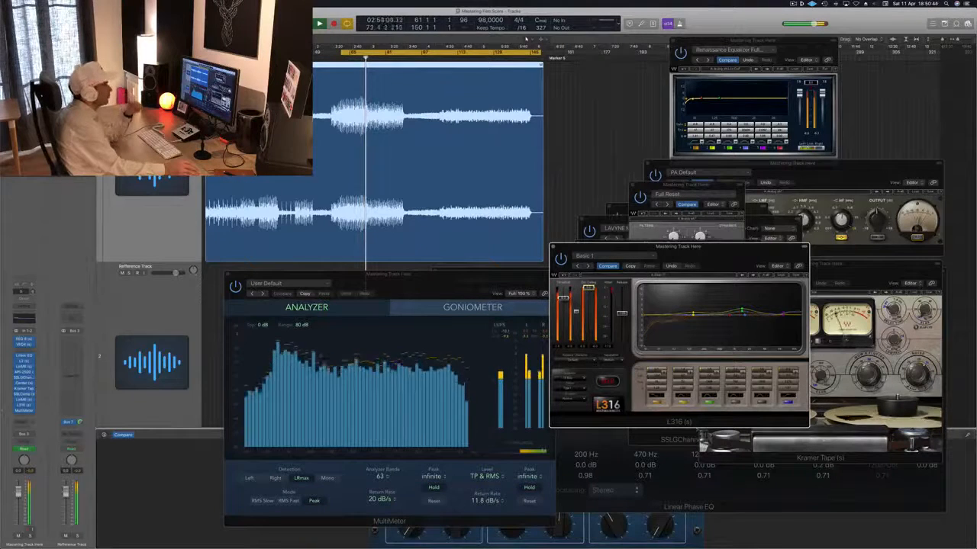
pyautogui.moveTo(713, 254); pyautogui.dragTo(683, 268)
pyautogui.press('space')
pyautogui.press('space')
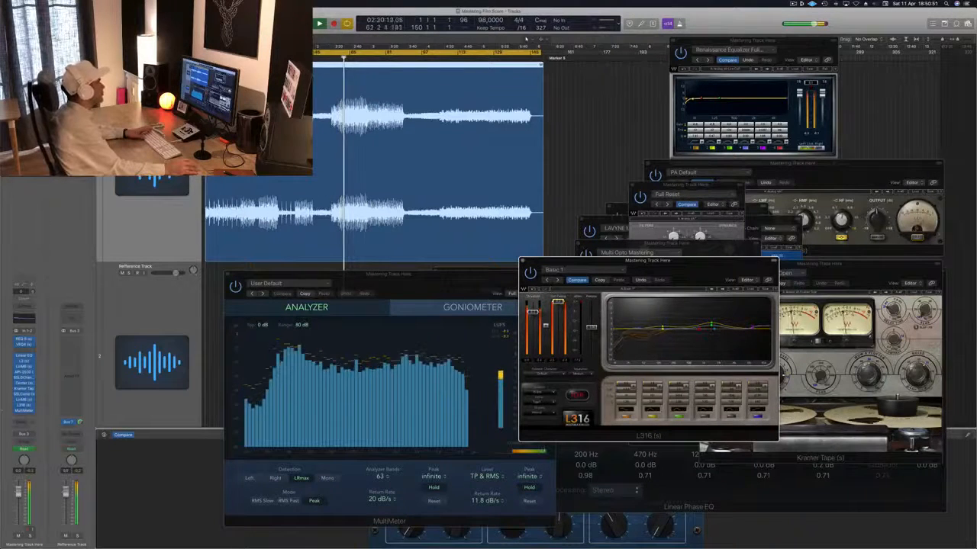
pyautogui.moveTo(664, 262); pyautogui.dragTo(618, 342)
# Close the SSLGChannel and L2 windows and shift the Multi Opto Mastering LinMB slightly to uncover the windows behind it
pyautogui.click(697, 187)
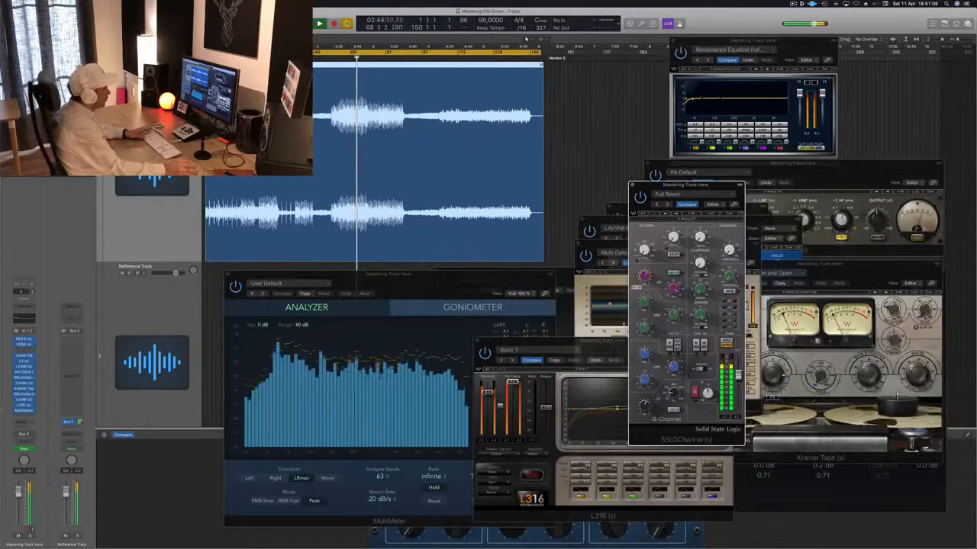
pyautogui.click(633, 185)
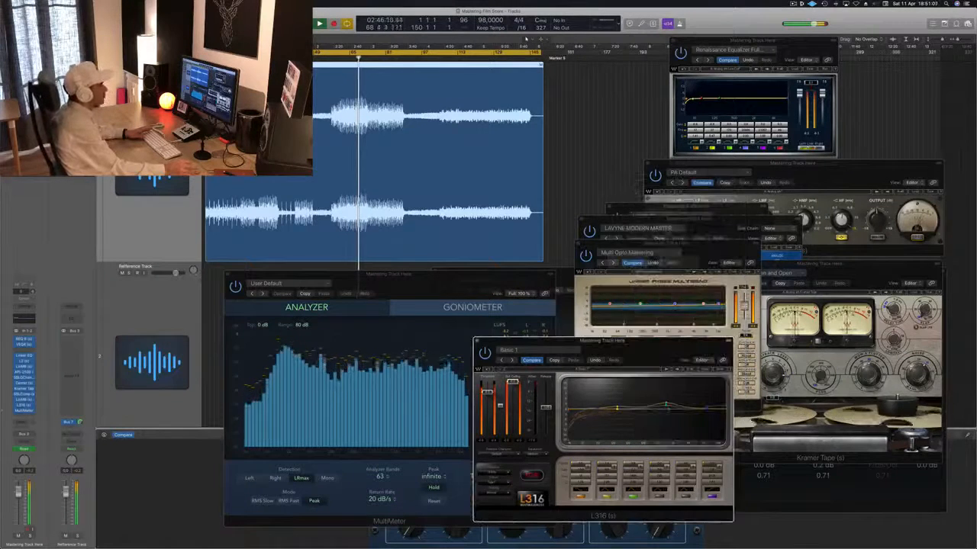
pyautogui.click(708, 246)
pyautogui.moveTo(708, 246); pyautogui.dragTo(746, 245)
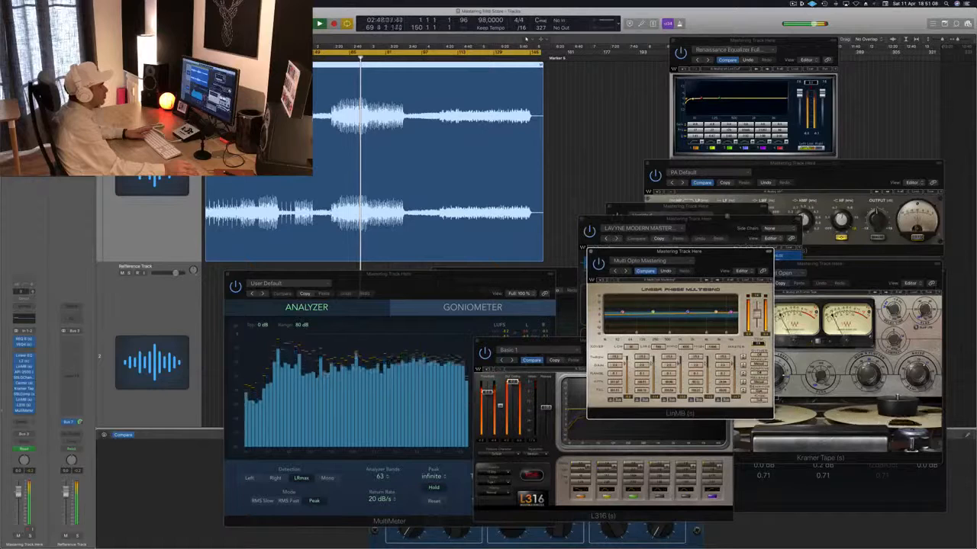
pyautogui.moveTo(726, 208); pyautogui.dragTo(761, 205)
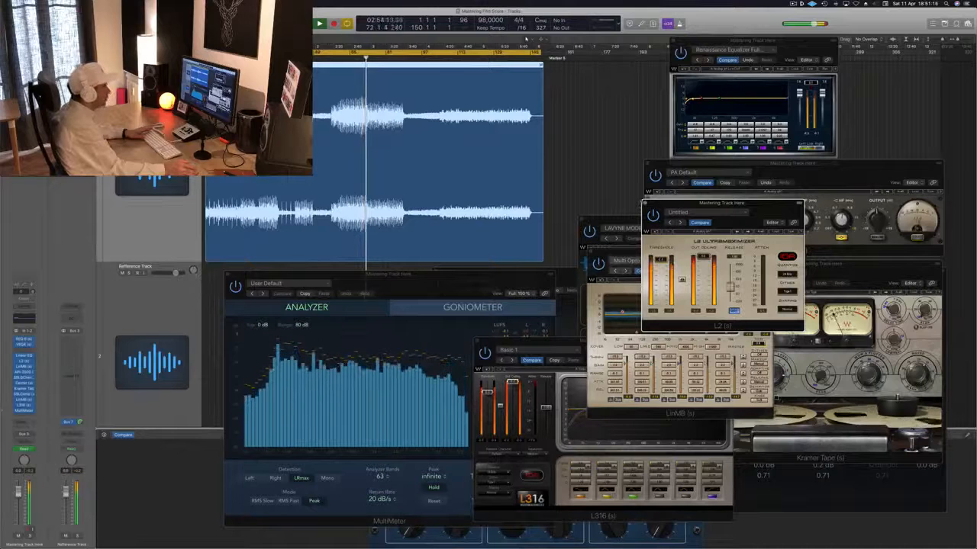
pyautogui.click(644, 203)
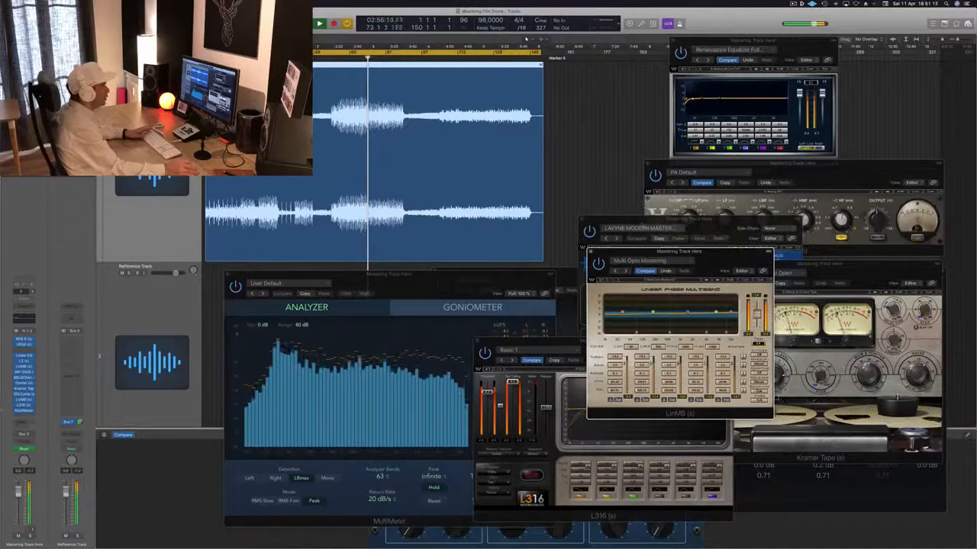
# Close the API-2500 and Kramer Tape windows and bring the Multi Opto Mastering LinMB to the front
pyautogui.moveTo(641, 221); pyautogui.dragTo(727, 191)
pyautogui.click(666, 188)
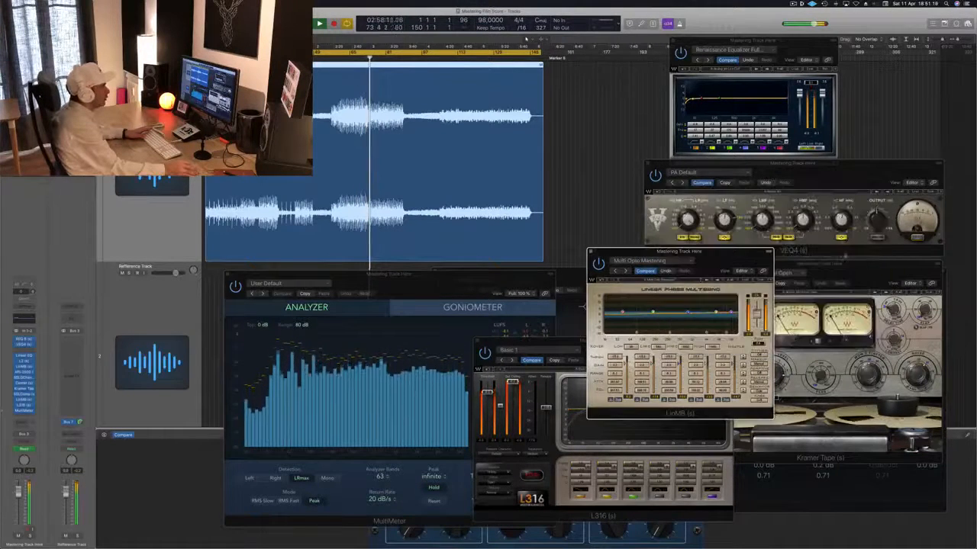
pyautogui.click(794, 274)
pyautogui.click(703, 264)
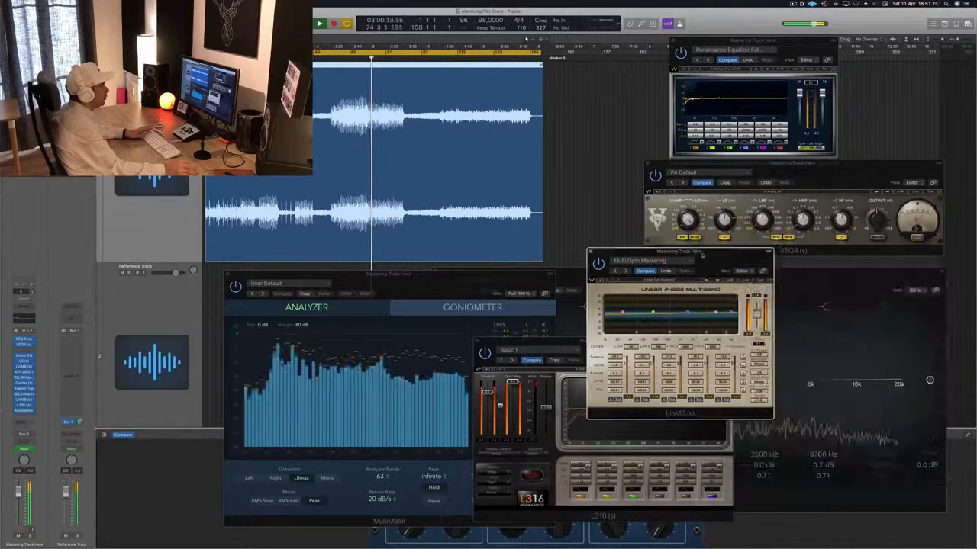
# Close the Multi Opto Mastering LinMB window and move the L316 aside to uncover the Linear Phase EQ
pyautogui.moveTo(690, 252); pyautogui.dragTo(743, 244)
pyautogui.click(644, 245)
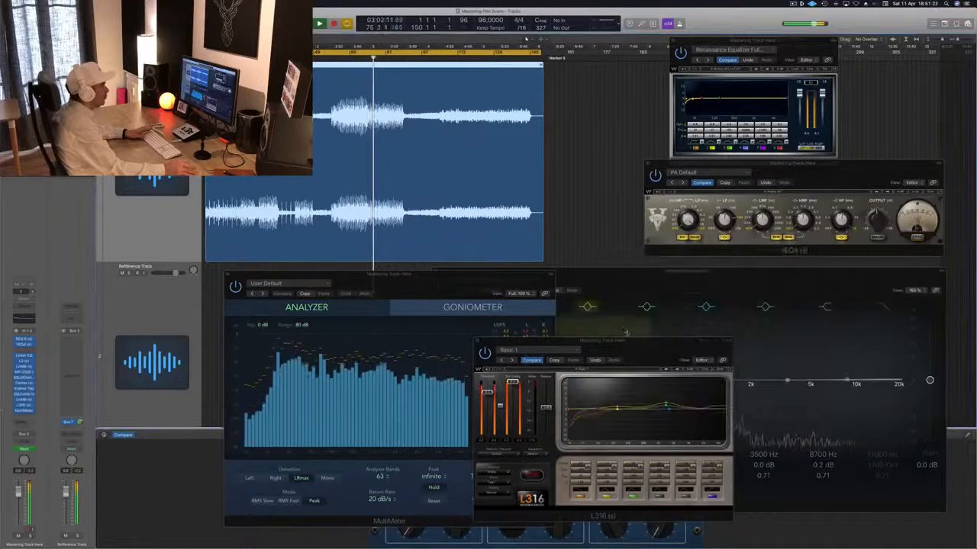
pyautogui.moveTo(580, 341); pyautogui.dragTo(780, 331)
# Lower the Linear Phase EQ's 80 Hz band gain to +1.7 dB and move its window up above the L316
pyautogui.click(759, 281)
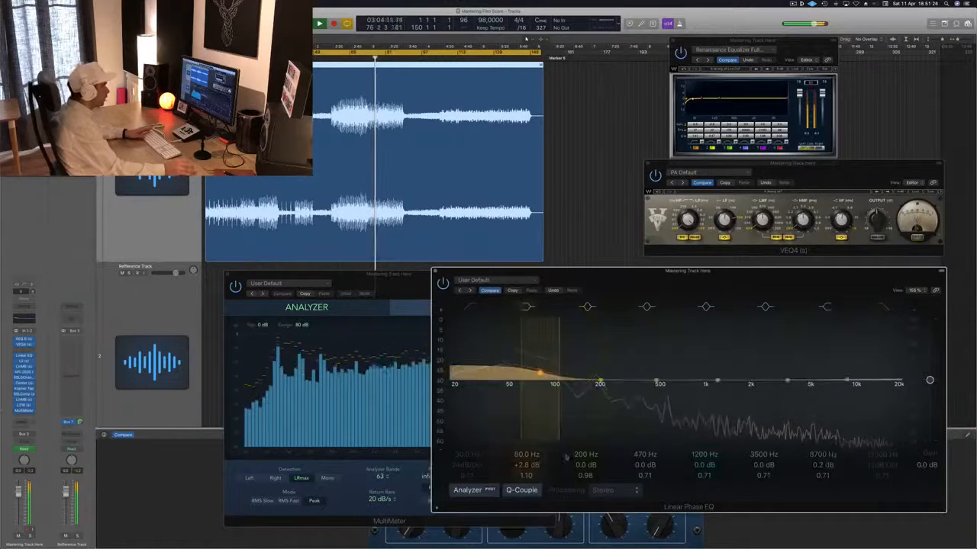
pyautogui.moveTo(526, 465); pyautogui.dragTo(527, 484)
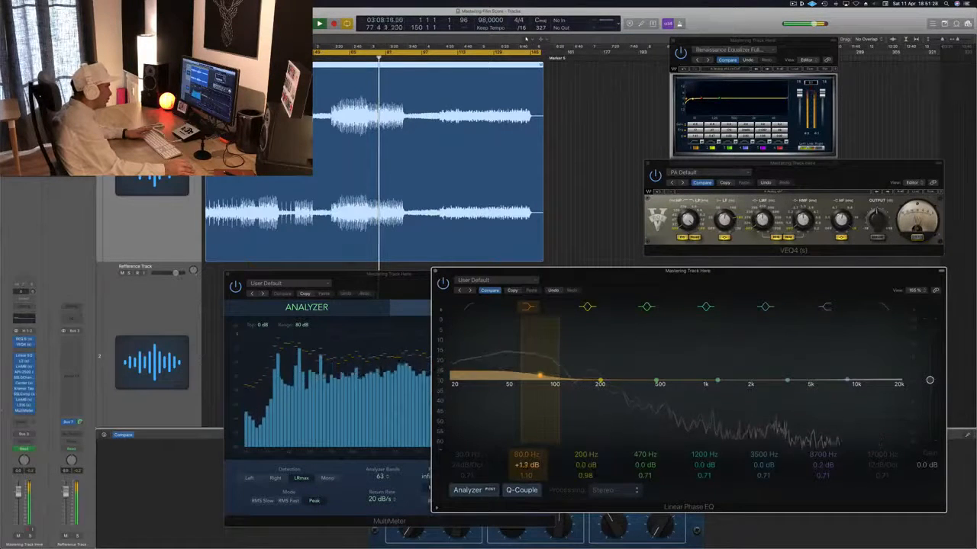
pyautogui.moveTo(648, 273); pyautogui.dragTo(669, 109)
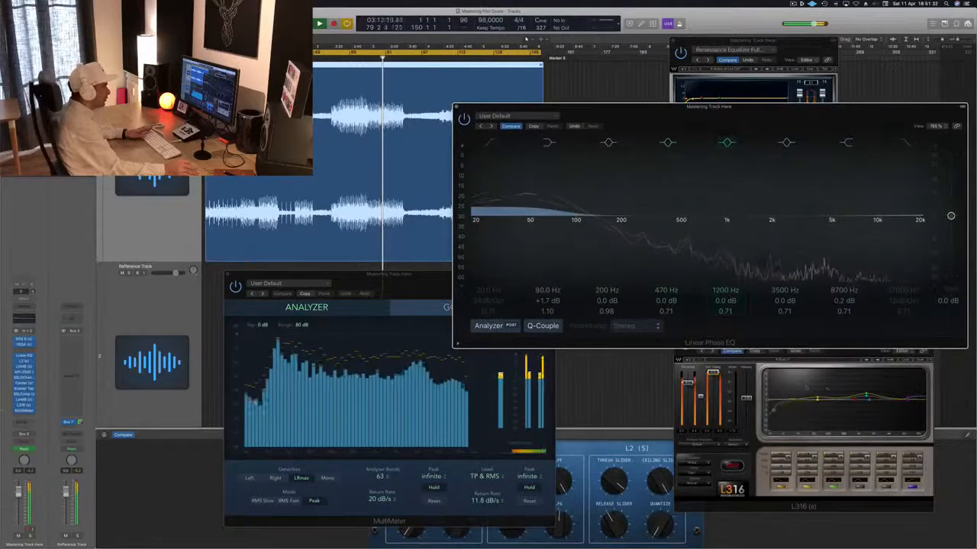
# Shift the L316 slightly, place the MultiMeter and Linear Phase EQ side by side below the waveform, and start playback
pyautogui.click(755, 450)
pyautogui.moveTo(763, 334); pyautogui.dragTo(758, 334)
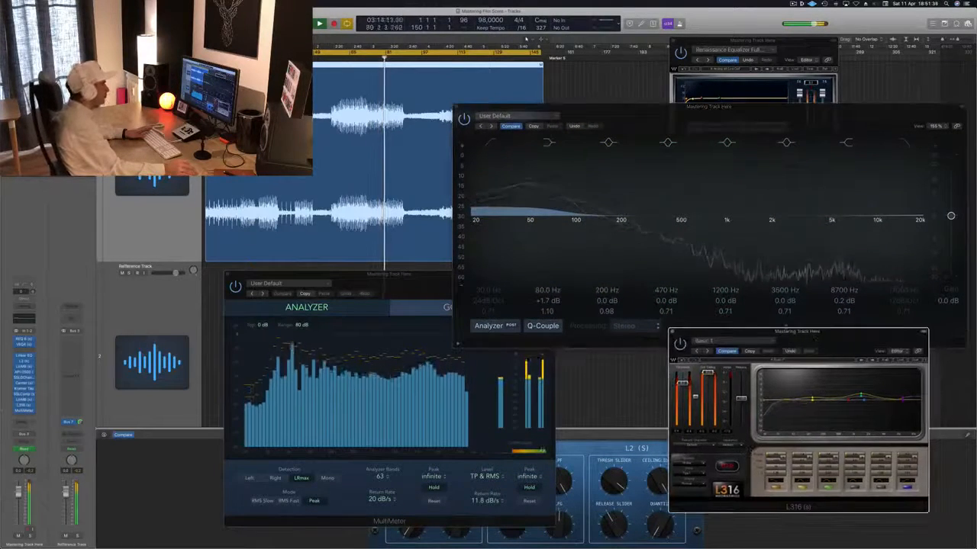
pyautogui.moveTo(387, 277); pyautogui.dragTo(280, 272)
pyautogui.moveTo(628, 118); pyautogui.dragTo(595, 281)
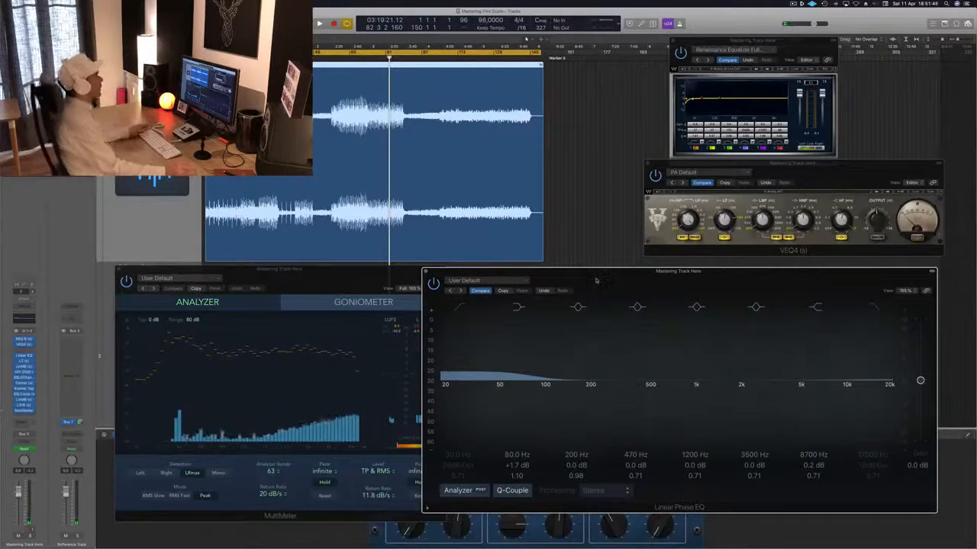
pyautogui.moveTo(596, 281); pyautogui.dragTo(676, 280)
pyautogui.press('space')
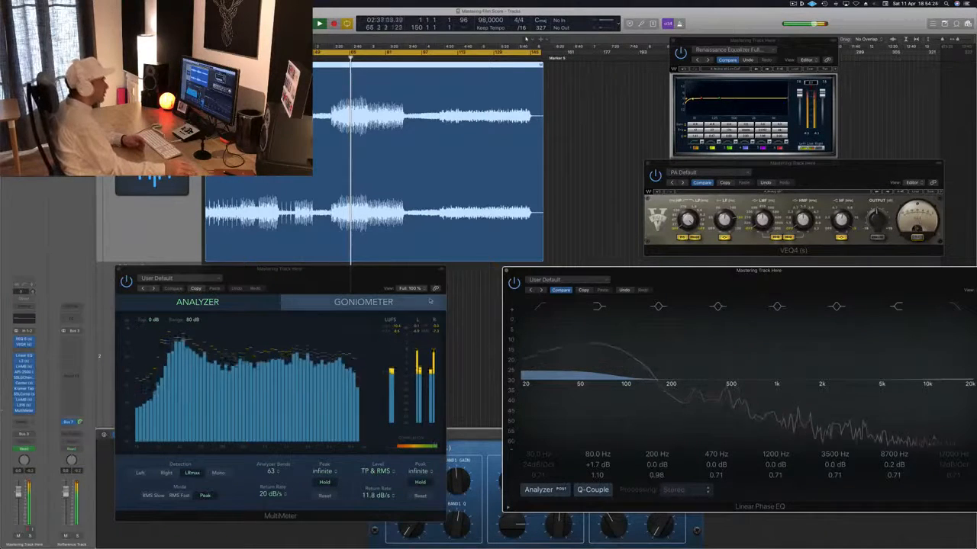
# Uncover the L316 behind the Linear Phase EQ, move it up over the VEQ4, and close the Linear Phase EQ window
pyautogui.moveTo(794, 273); pyautogui.dragTo(391, 251)
pyautogui.moveTo(740, 335); pyautogui.dragTo(704, 187)
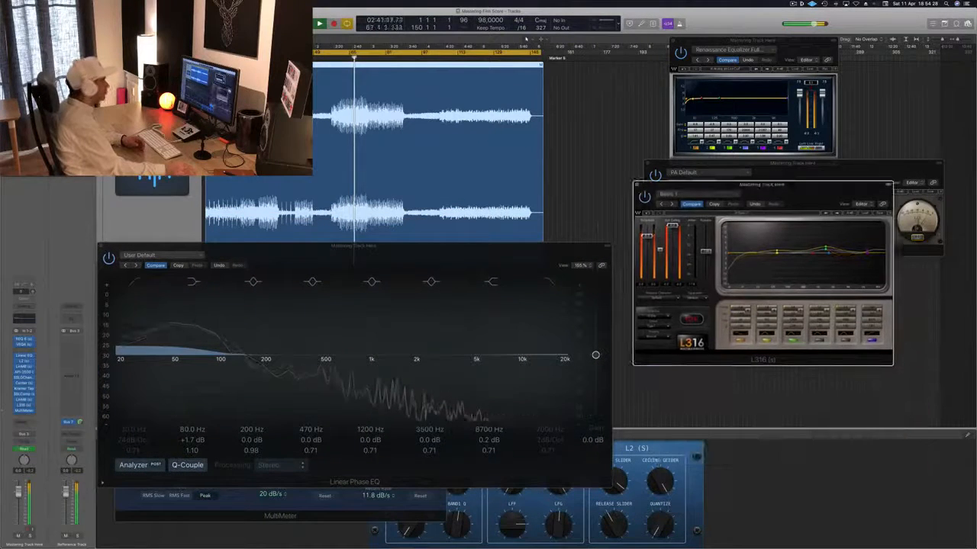
pyautogui.click(101, 246)
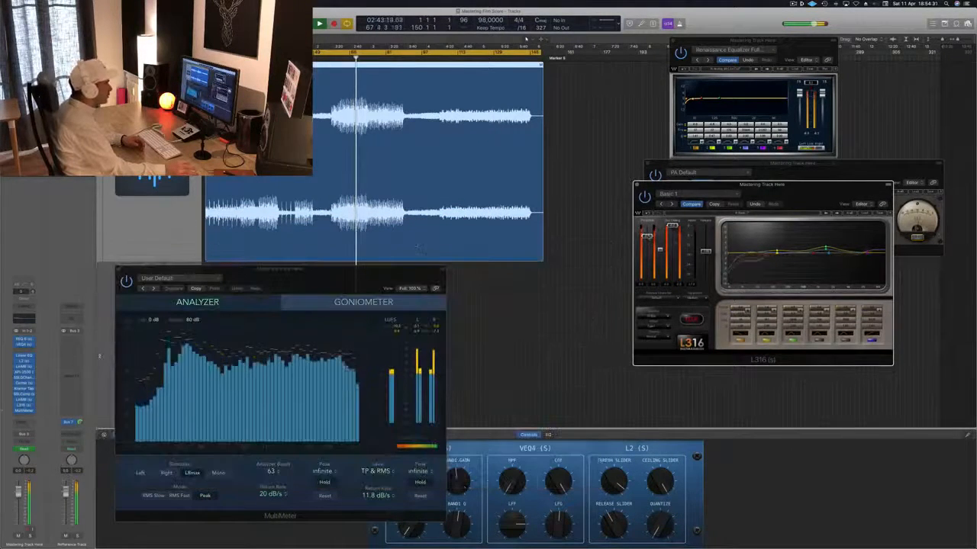
# Check the MultiMeter levels against the L316 limiter during playback, moving the two windows closer together
pyautogui.click(390, 330)
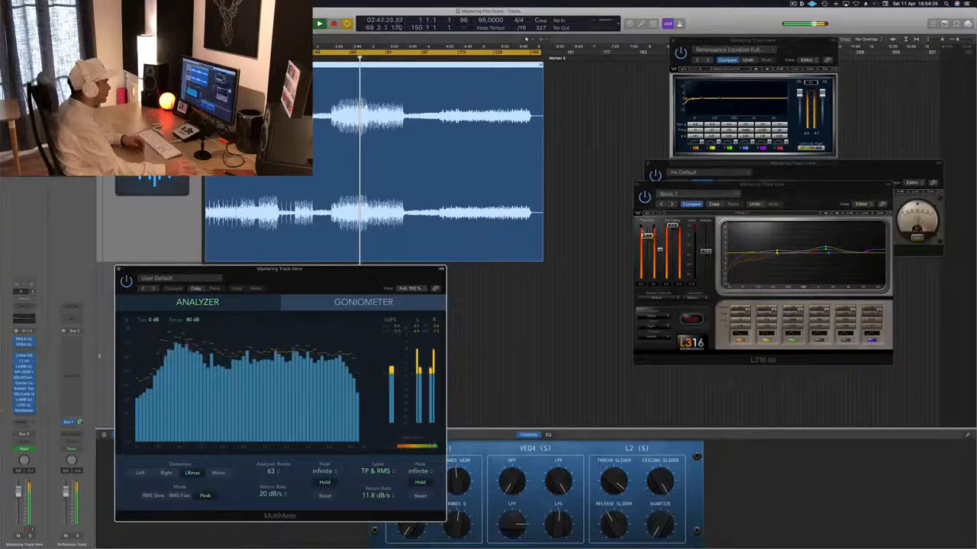
pyautogui.click(675, 212)
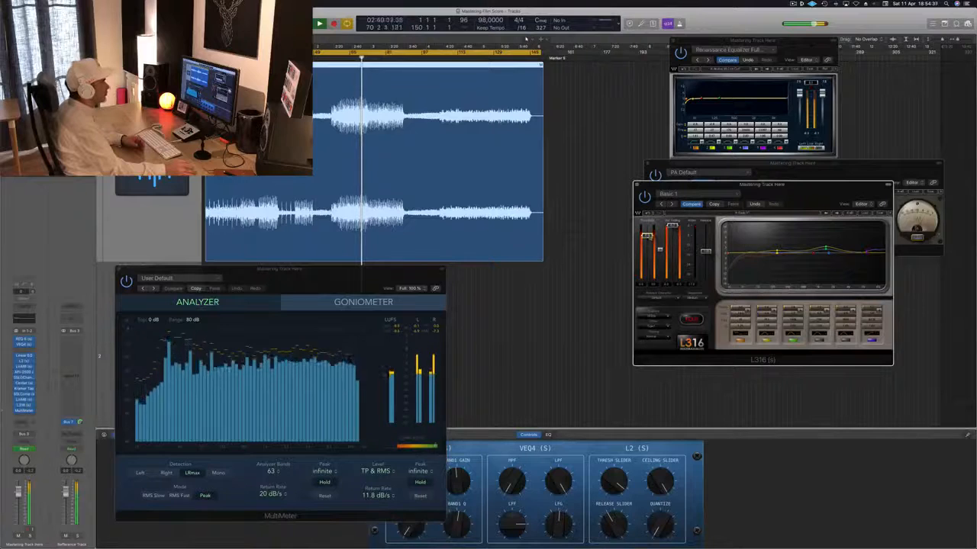
pyautogui.moveTo(802, 193); pyautogui.dragTo(818, 188)
pyautogui.moveTo(397, 277); pyautogui.dragTo(587, 257)
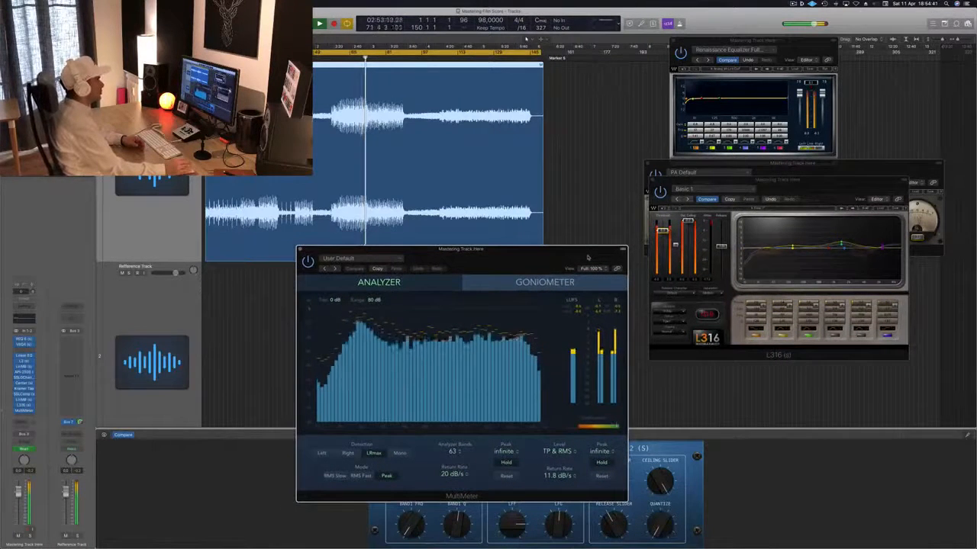
pyautogui.click(654, 234)
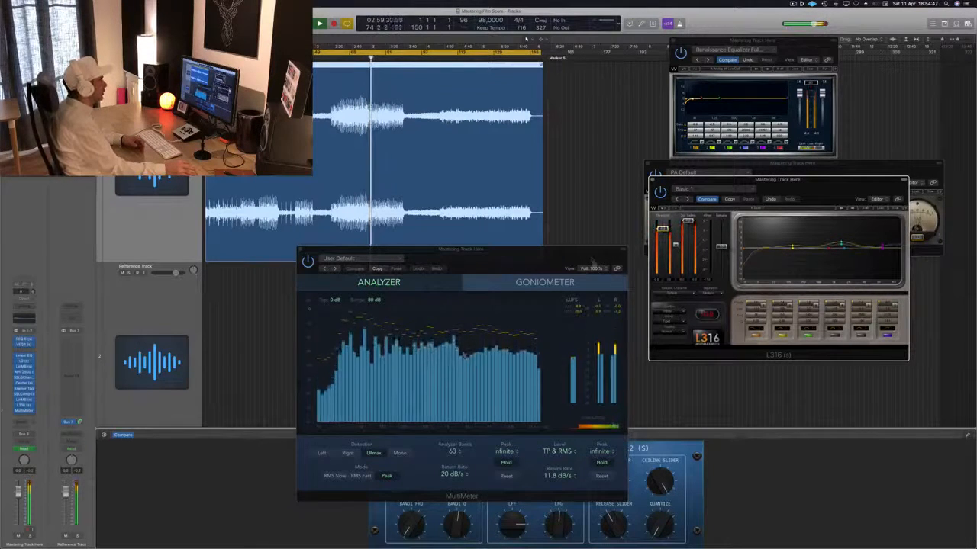
# Place the MultiMeter directly below the waveform and the L316 beside it, clear of the VEQ4
pyautogui.moveTo(582, 253); pyautogui.dragTo(494, 272)
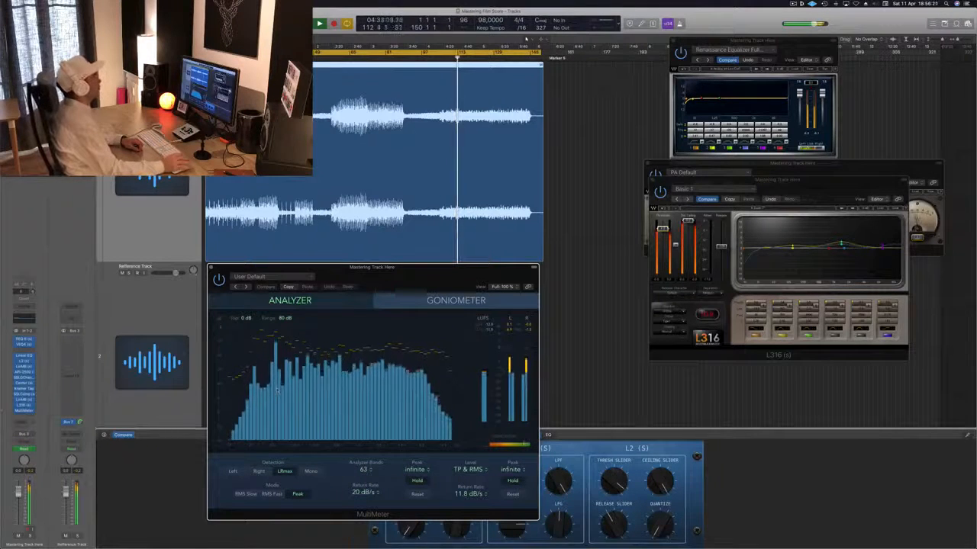
pyautogui.moveTo(776, 180); pyautogui.dragTo(722, 333)
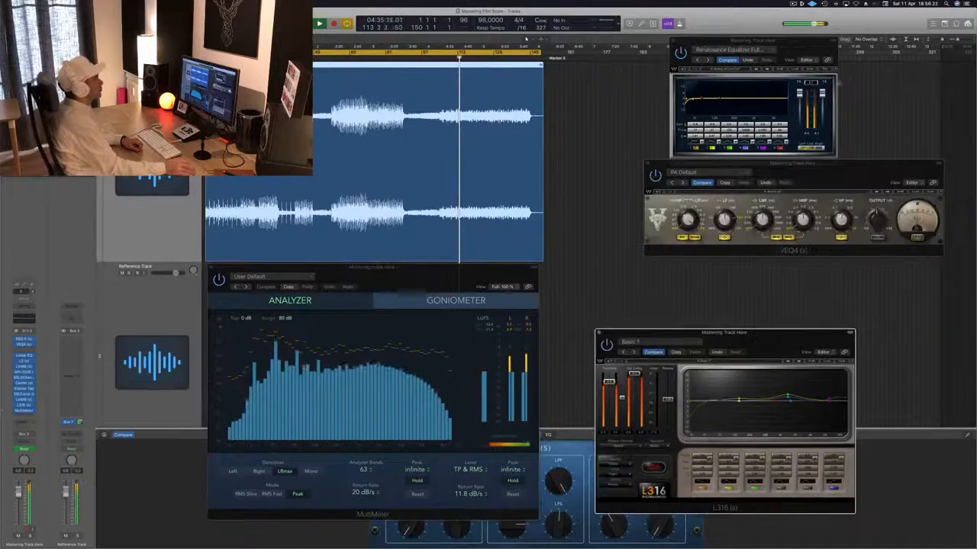
# Open the L2 and the first LinMB with the Adaptive Multi Electro Mastering preset, and shift the LinMB up off the L316
pyautogui.click(24, 362)
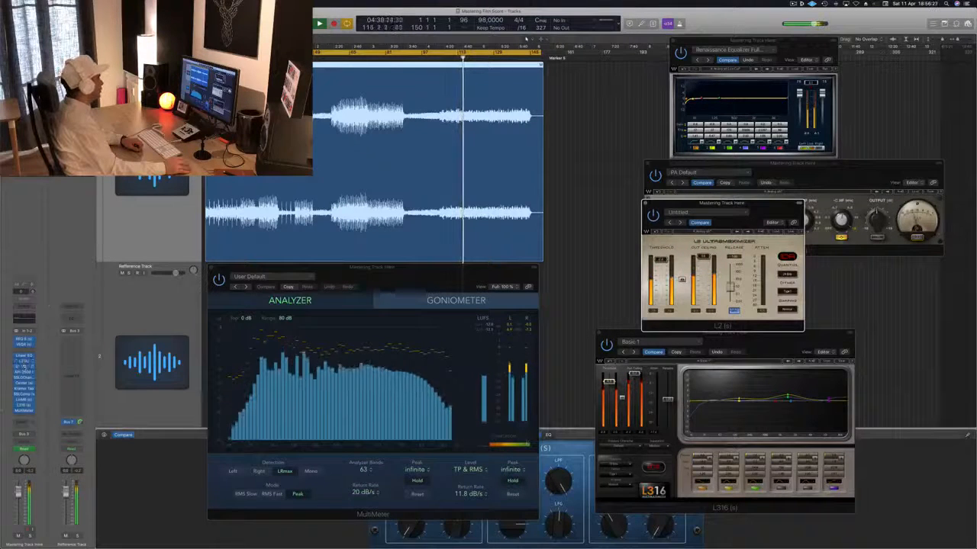
pyautogui.click(23, 367)
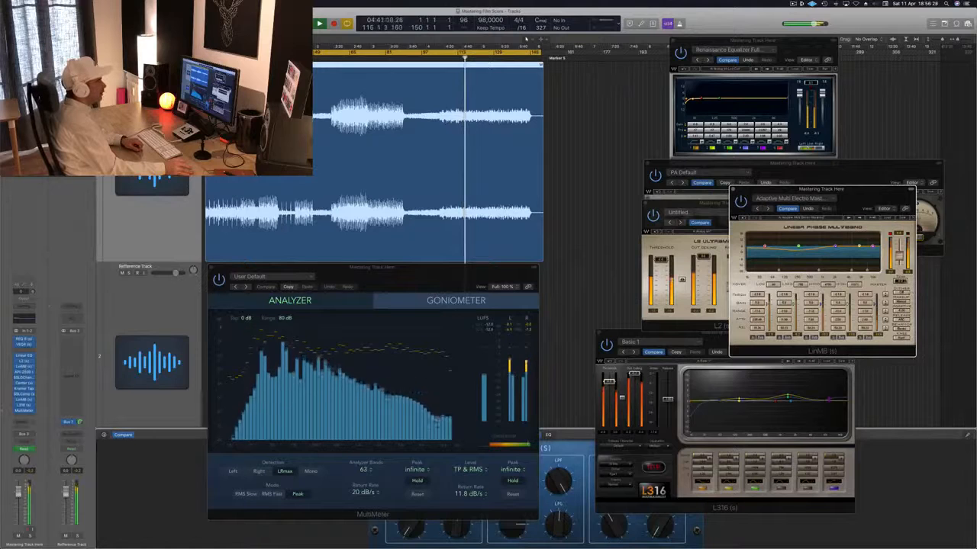
pyautogui.moveTo(876, 194); pyautogui.dragTo(891, 144)
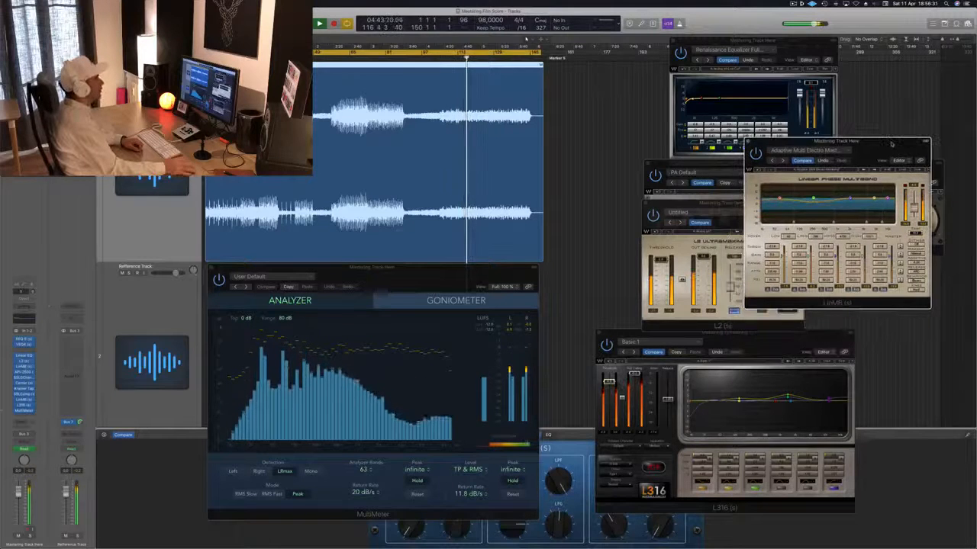